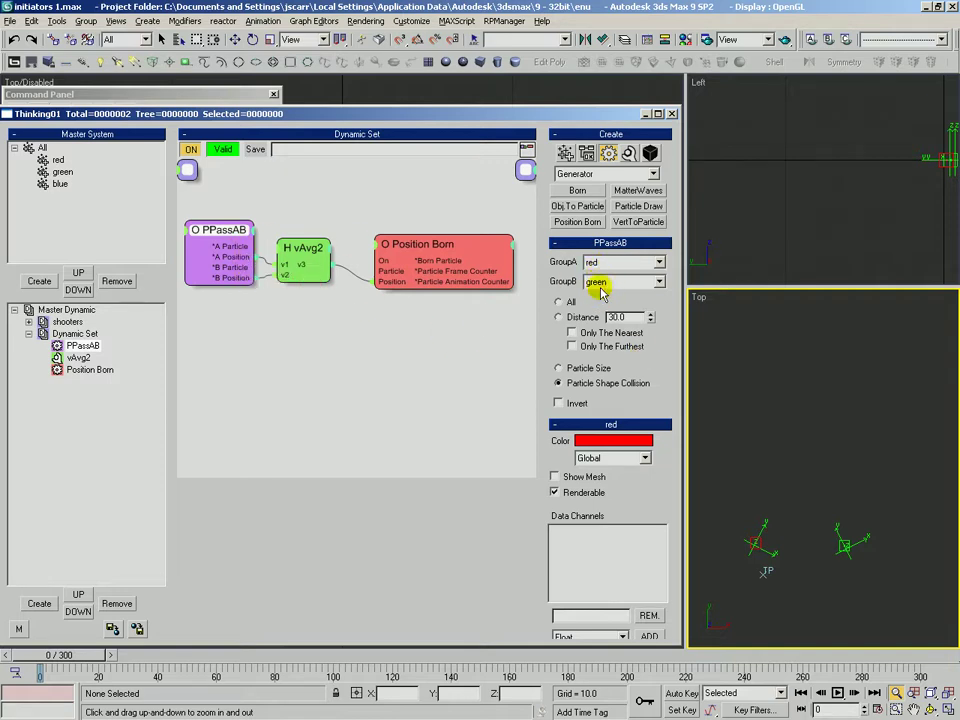
{"action": "left_click_drag", "start_coordinate": [236, 256], "coordinate": [345, 356]}
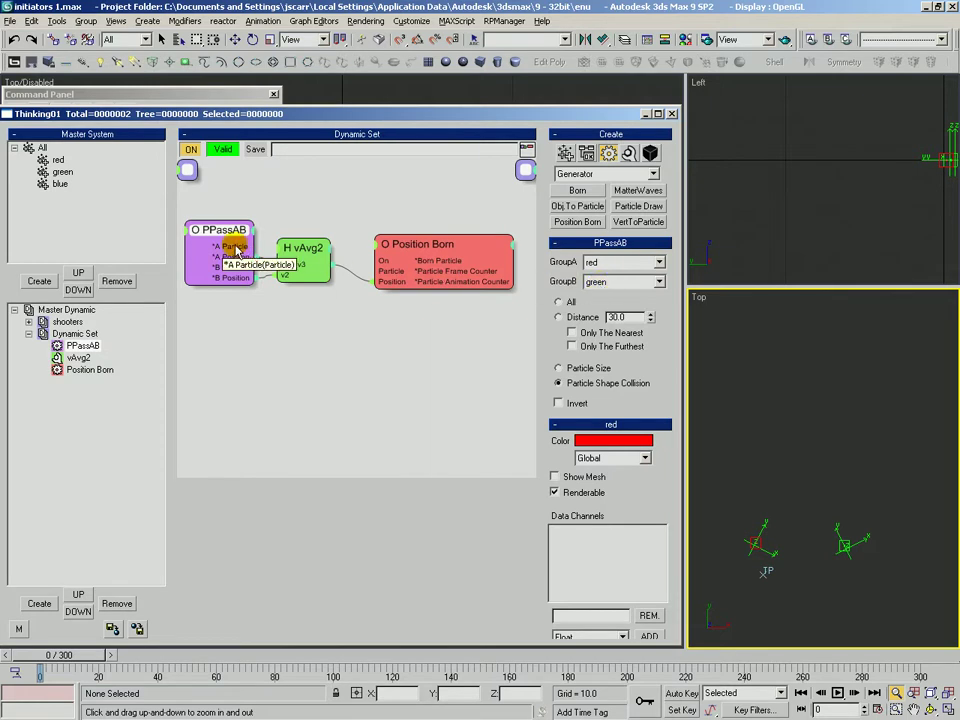
{"action": "left_click_drag", "start_coordinate": [232, 247], "coordinate": [356, 361]}
{"action": "left_click_drag", "start_coordinate": [233, 285], "coordinate": [352, 389]}
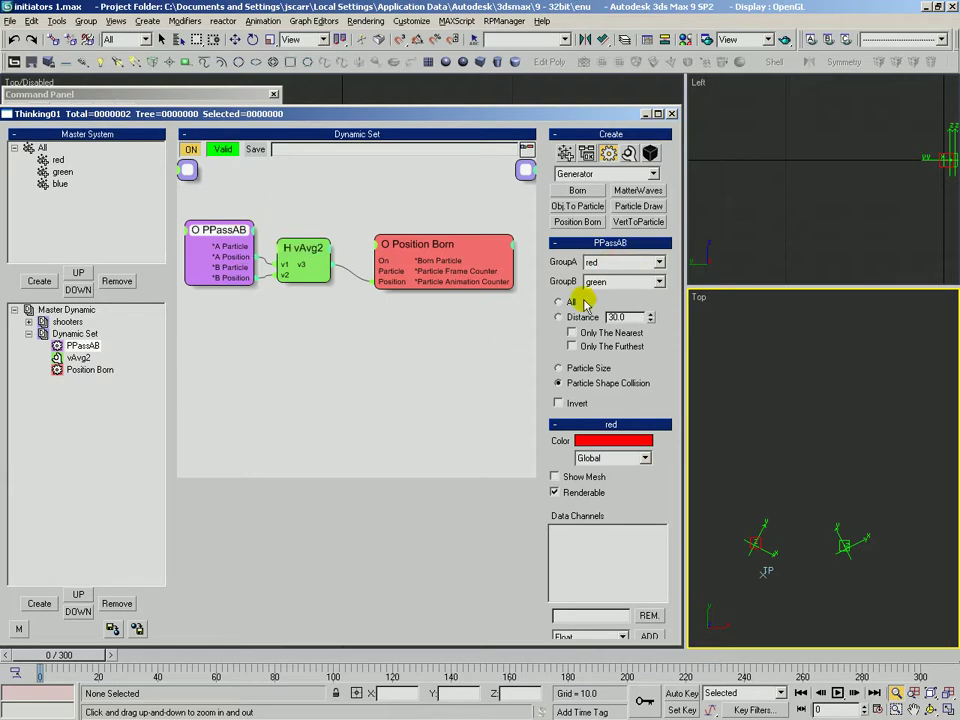
- Set the PPassAB condition between the red and green groups to Distance and turn on Invert
{"action": "left_click_drag", "start_coordinate": [774, 508], "coordinate": [788, 491]}
{"action": "middle_click_drag", "start_coordinate": [787, 485], "coordinate": [790, 489]}
{"action": "left_click_drag", "start_coordinate": [85, 656], "coordinate": [45, 660]}
{"action": "left_click", "coordinate": [557, 402]}
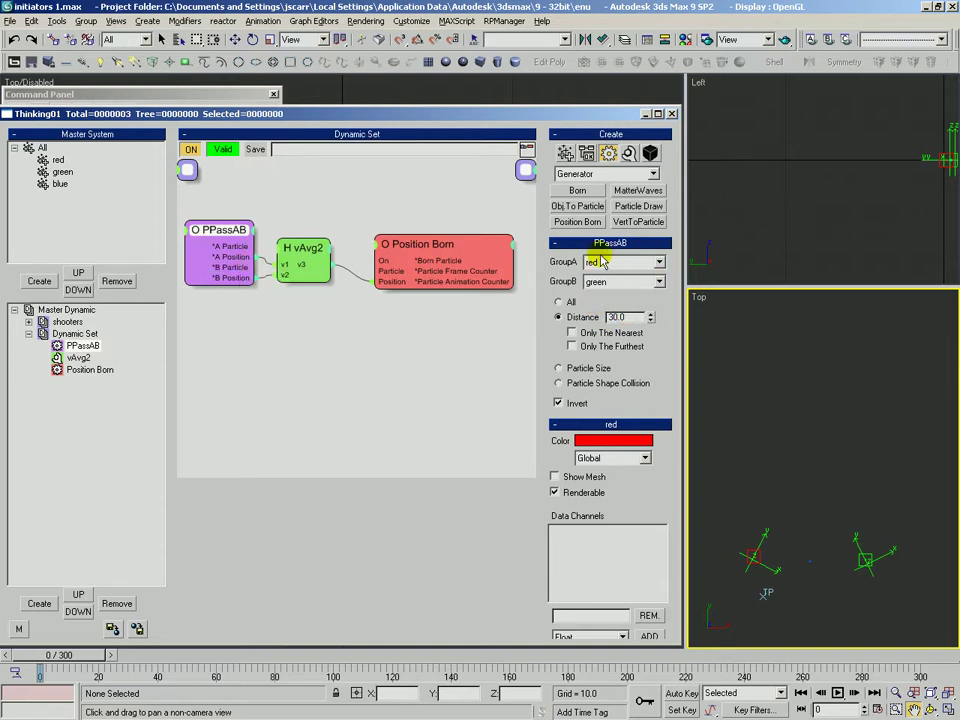
{"action": "left_click", "coordinate": [562, 318]}
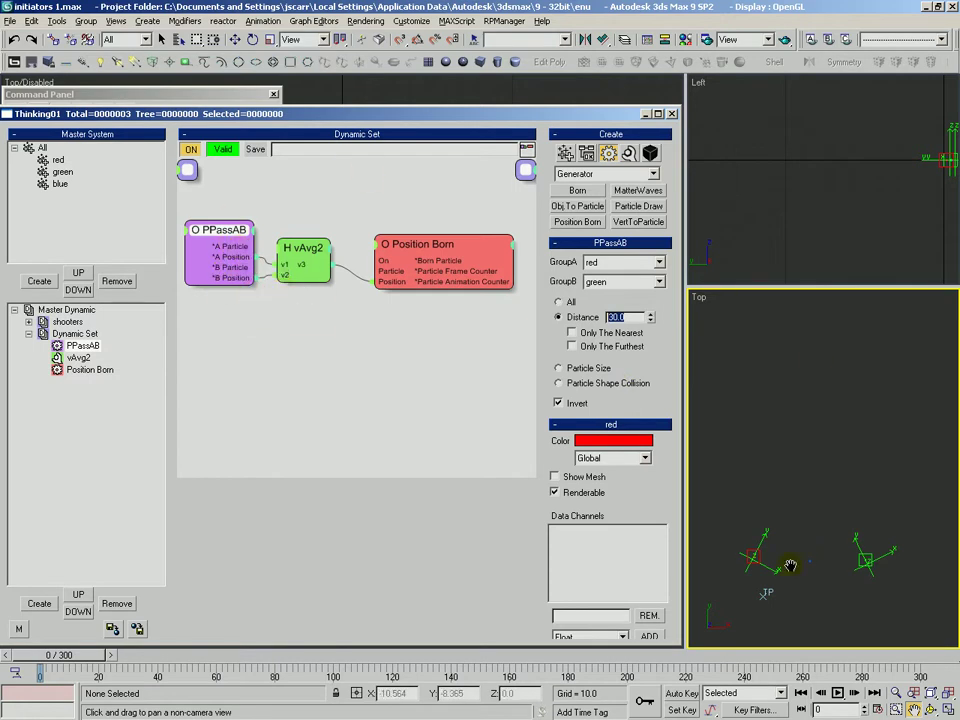
- Scrub the animation to frame 59 and turn off Invert on the PPassAB node
{"action": "left_click_drag", "start_coordinate": [85, 662], "coordinate": [88, 662]}
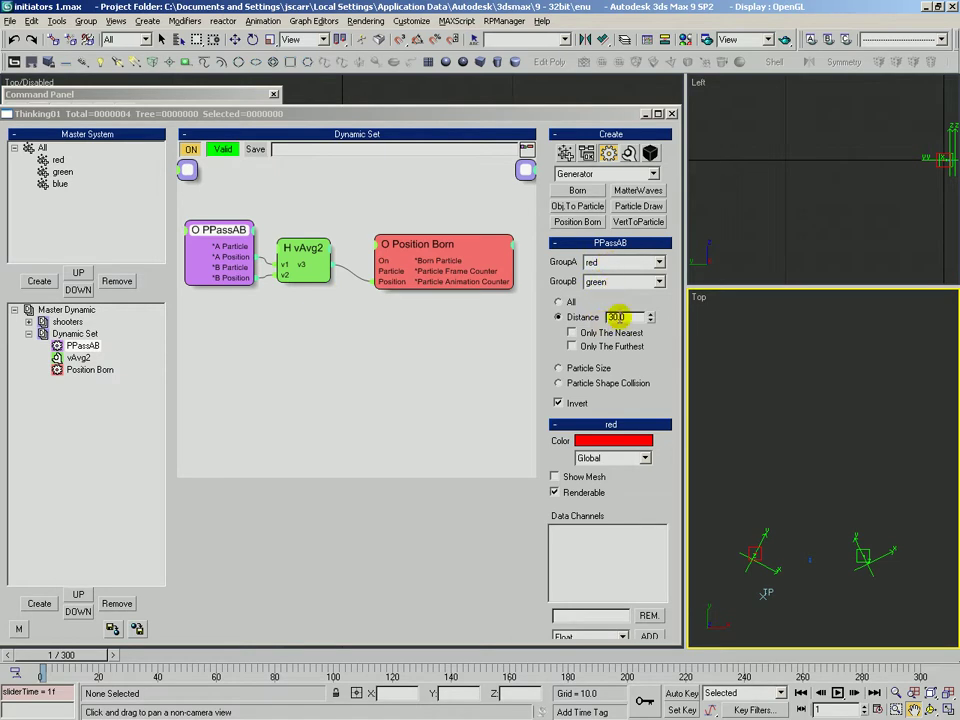
{"action": "double_click", "coordinate": [617, 317]}
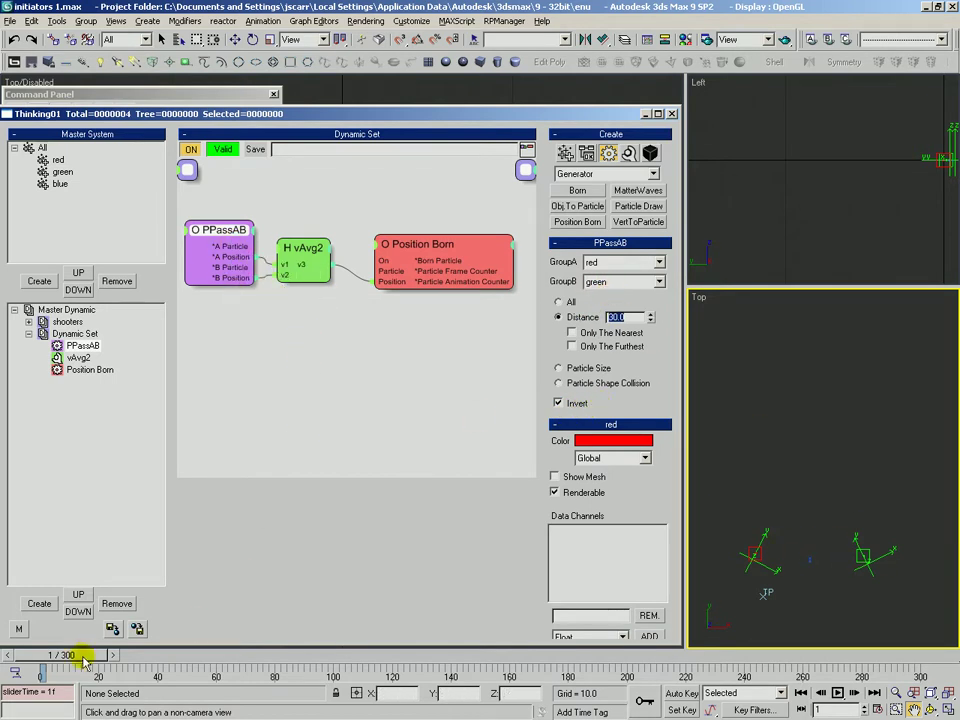
{"action": "left_click_drag", "start_coordinate": [85, 663], "coordinate": [248, 669]}
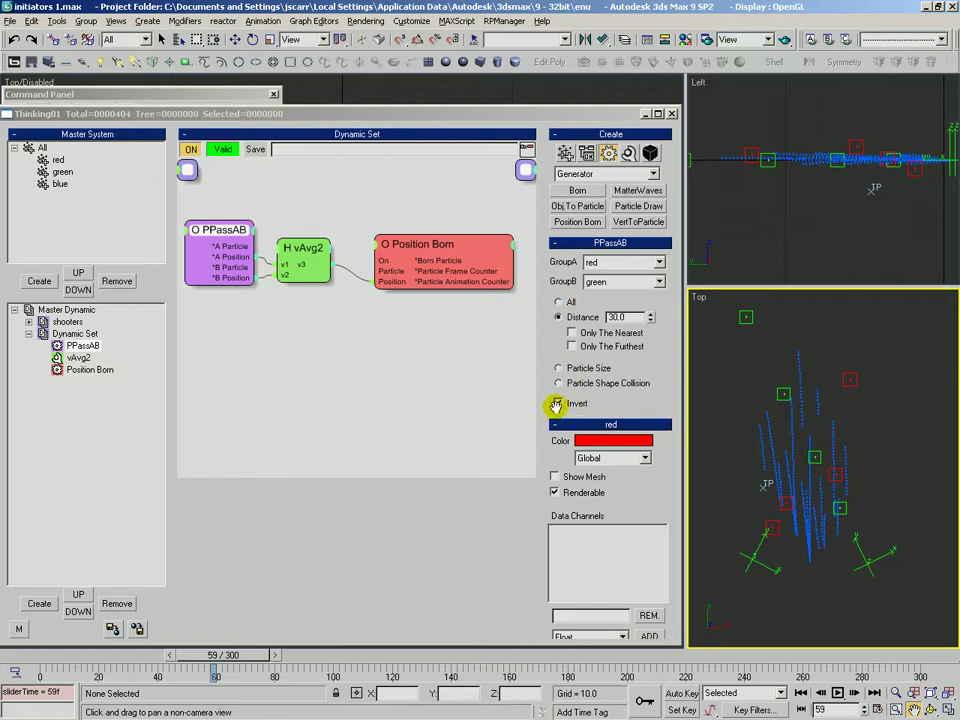
{"action": "left_click_drag", "start_coordinate": [620, 316], "coordinate": [578, 318]}
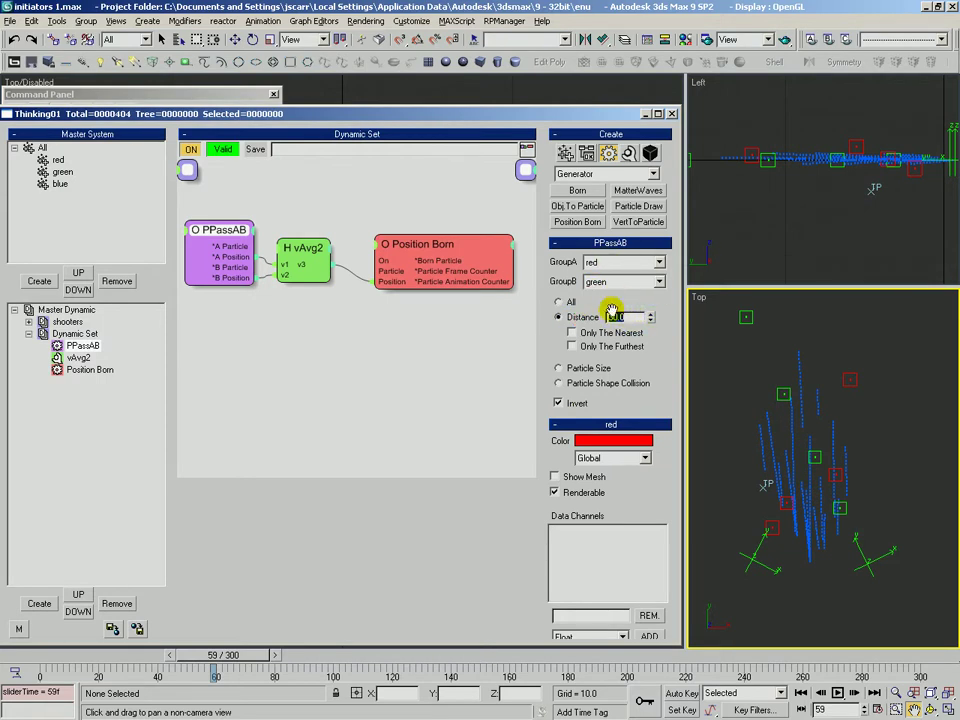
{"action": "left_click", "coordinate": [561, 402]}
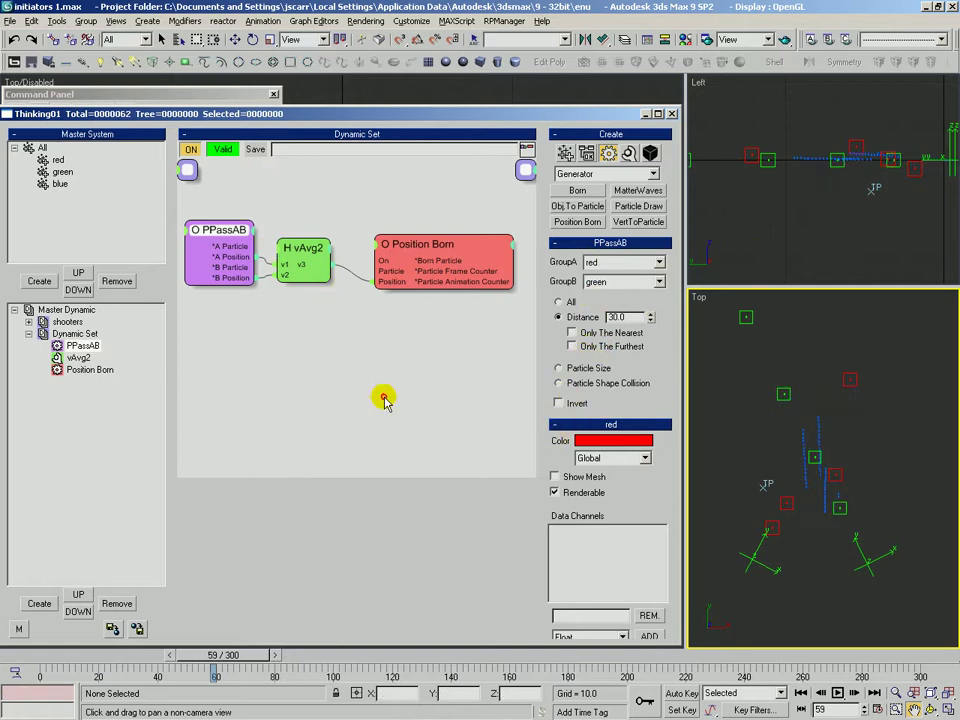
- Remove the Dynamic Set holding the PPassAB, vAvg2 and Position Born nodes
{"action": "left_click", "coordinate": [326, 347]}
{"action": "left_click", "coordinate": [219, 270]}
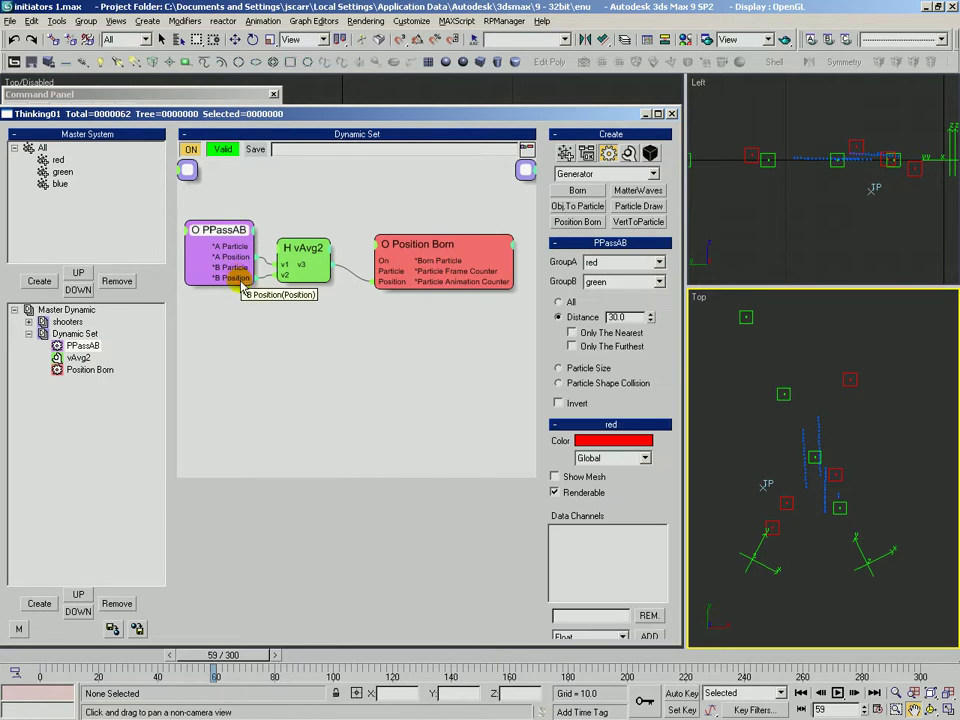
{"action": "left_click", "coordinate": [200, 208]}
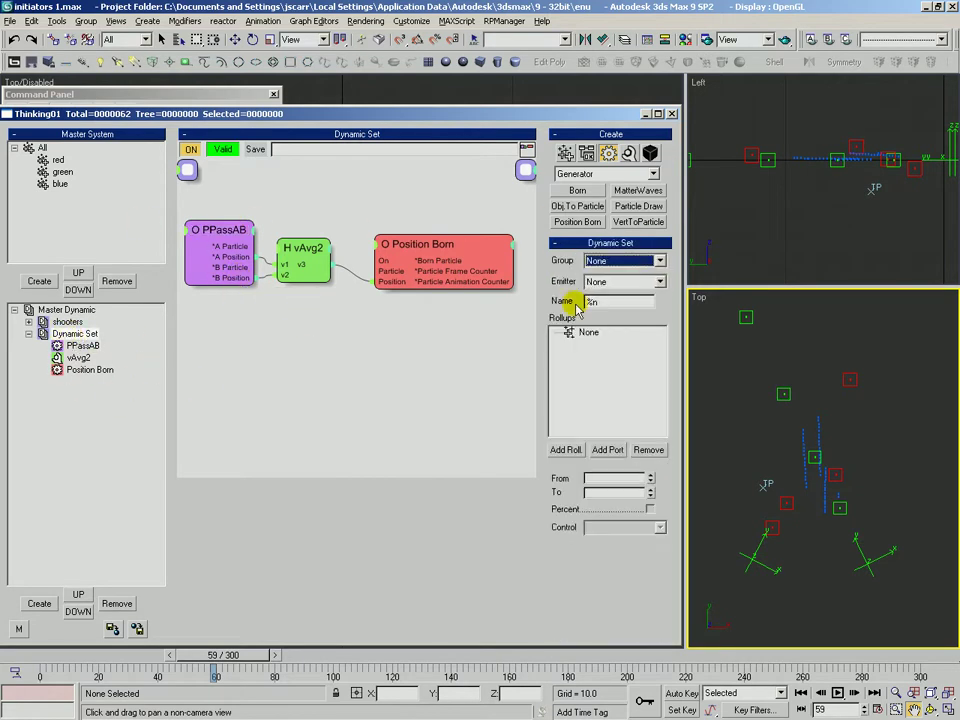
{"action": "left_click", "coordinate": [101, 603]}
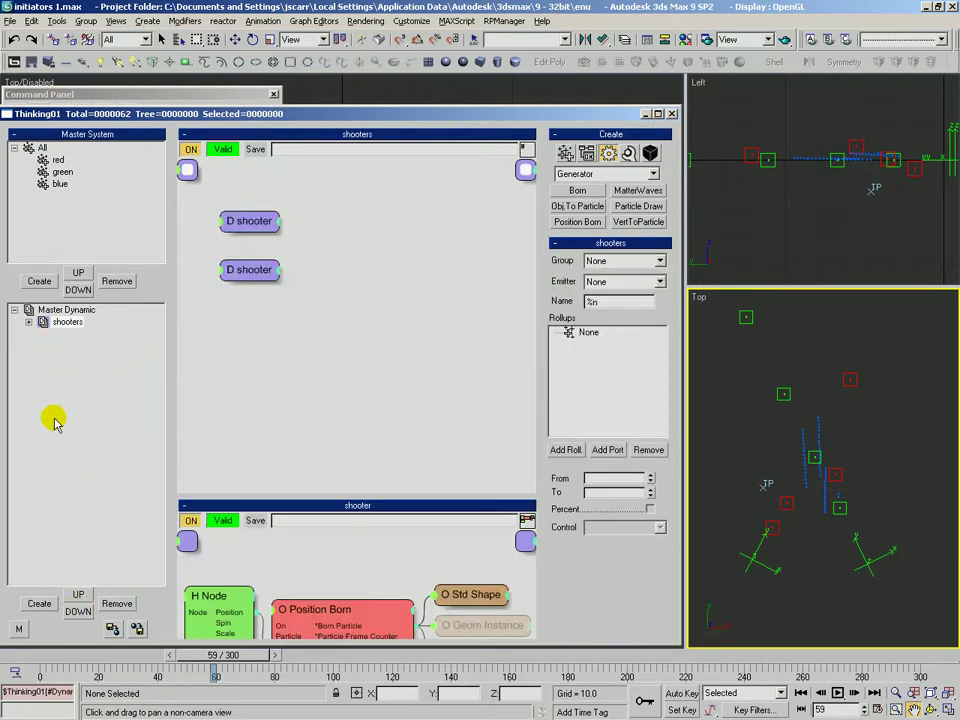
- Disable the shooters set, create a new dynamic set under Master Dynamic and enlarge its node area
{"action": "left_click", "coordinate": [66, 310]}
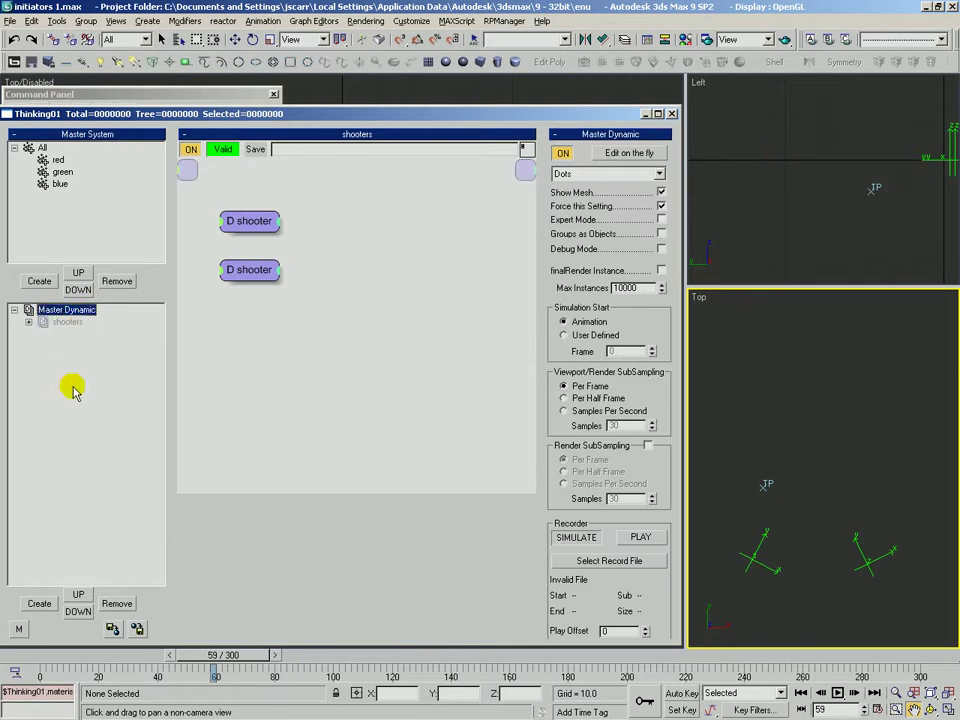
{"action": "left_click", "coordinate": [39, 603]}
{"action": "left_click", "coordinate": [88, 334]}
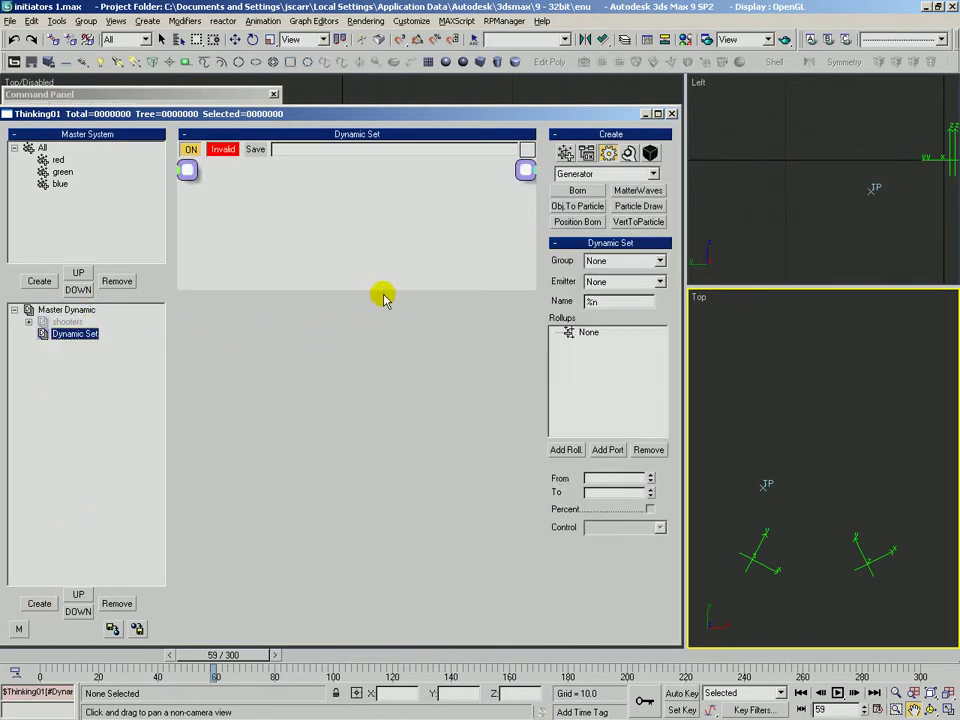
{"action": "left_click_drag", "start_coordinate": [382, 291], "coordinate": [372, 580]}
- Create a plane about 113 units long in the Top viewport, above the two green emitter helpers
{"action": "left_click", "coordinate": [650, 153]}
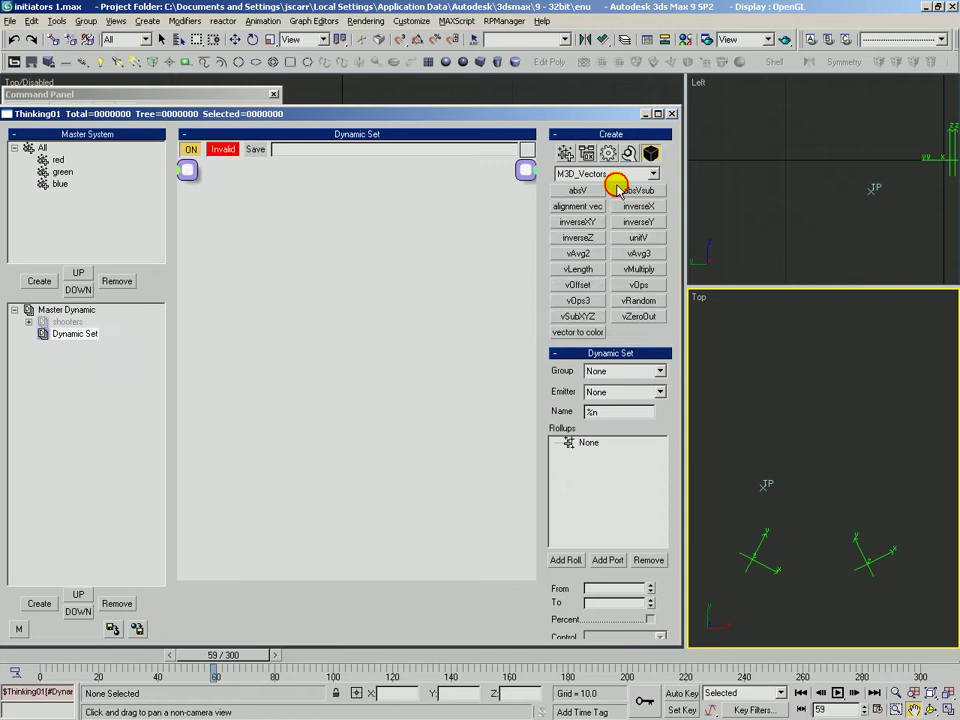
{"action": "left_click", "coordinate": [429, 62]}
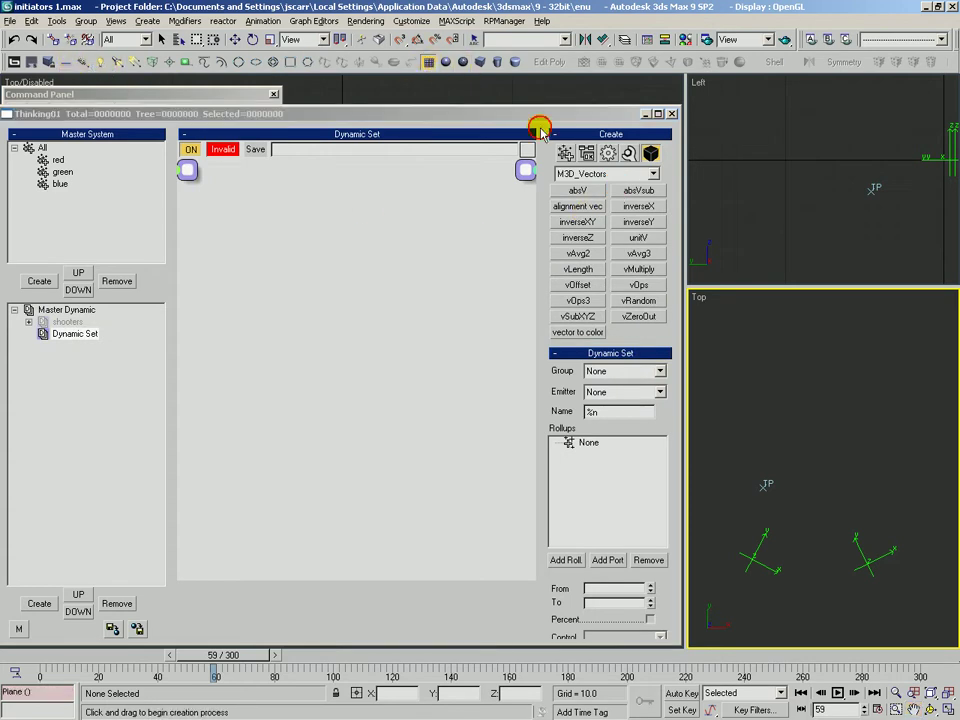
{"action": "scroll", "coordinate": [798, 452], "scroll_direction": "down", "scroll_amount": 6}
{"action": "left_click", "coordinate": [428, 61]}
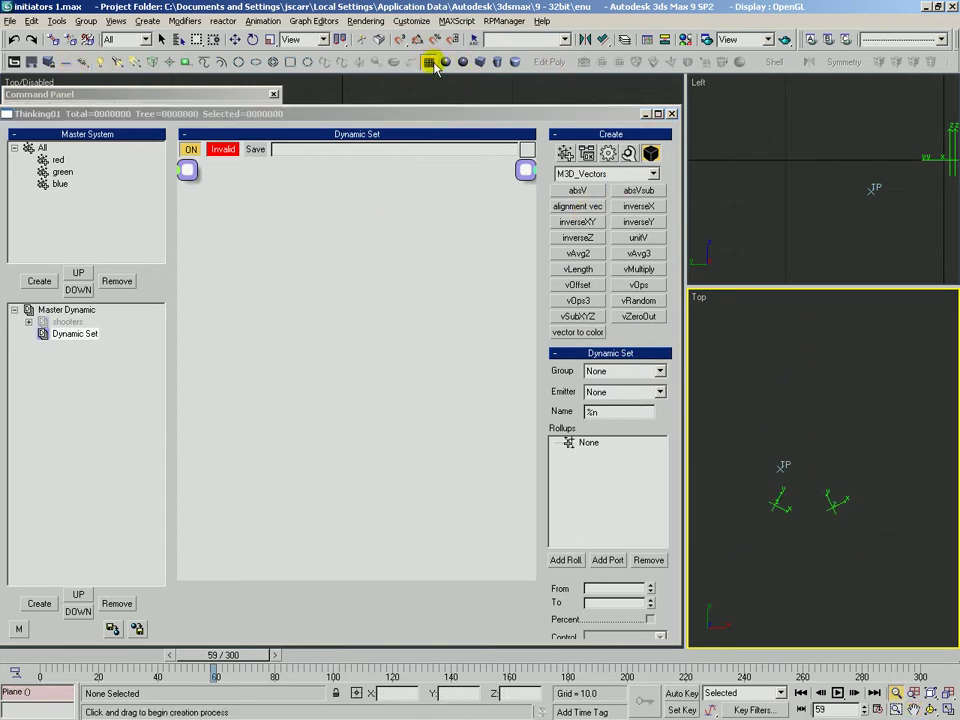
{"action": "left_click_drag", "start_coordinate": [759, 361], "coordinate": [869, 449]}
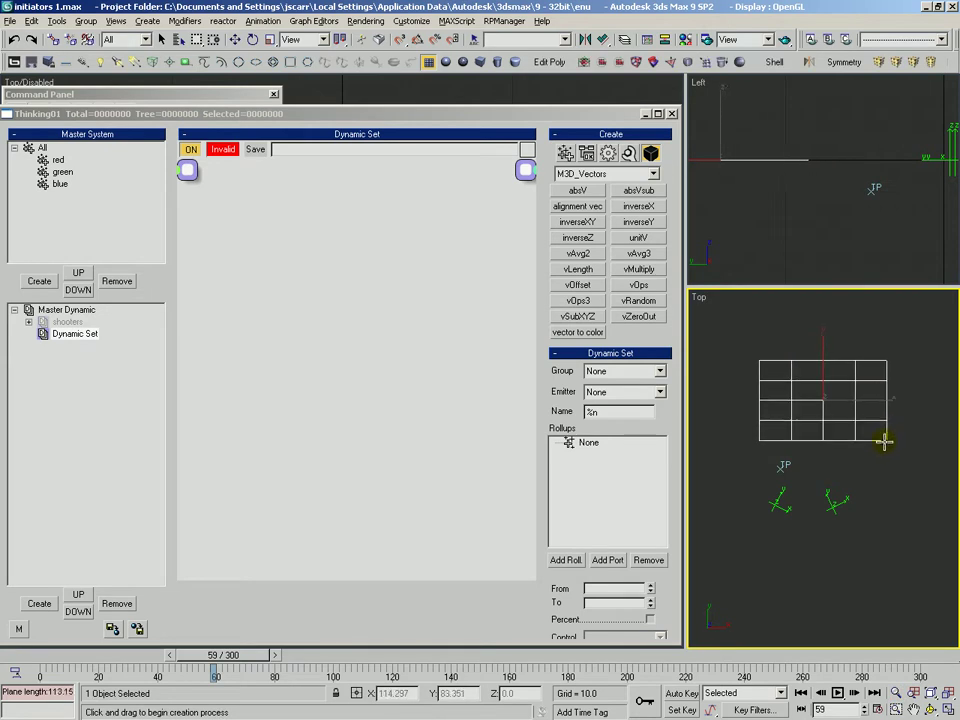
{"action": "key", "text": "alt+z"}
{"action": "left_click_drag", "start_coordinate": [779, 383], "coordinate": [757, 330]}
- Add an mw born set from the M3D_Generators category to the new dynamic set
{"action": "left_click", "coordinate": [630, 173]}
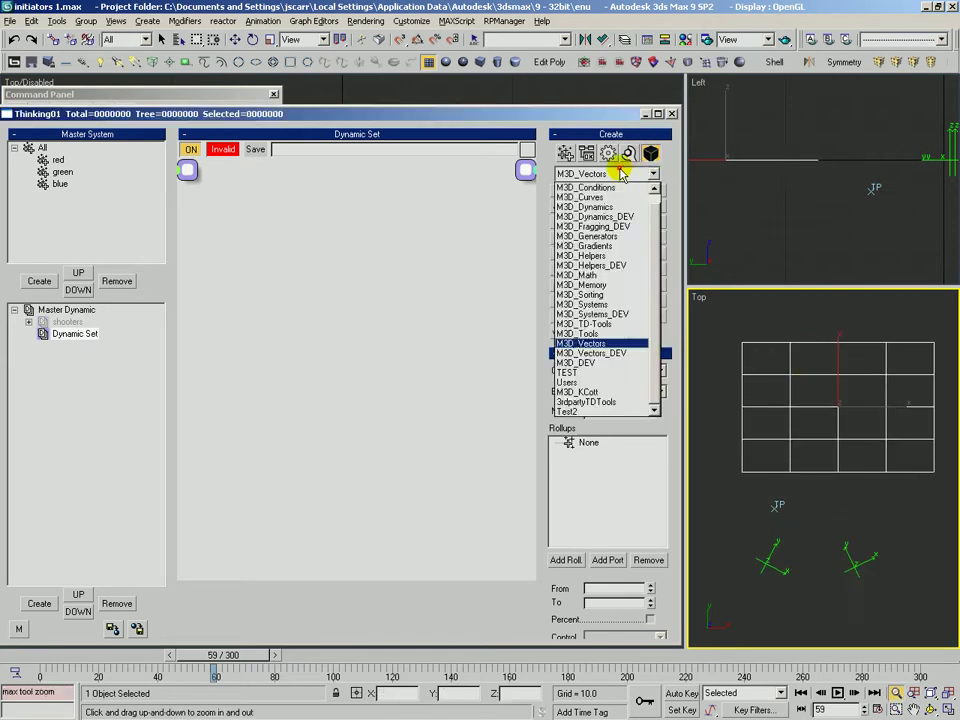
{"action": "left_click", "coordinate": [586, 239]}
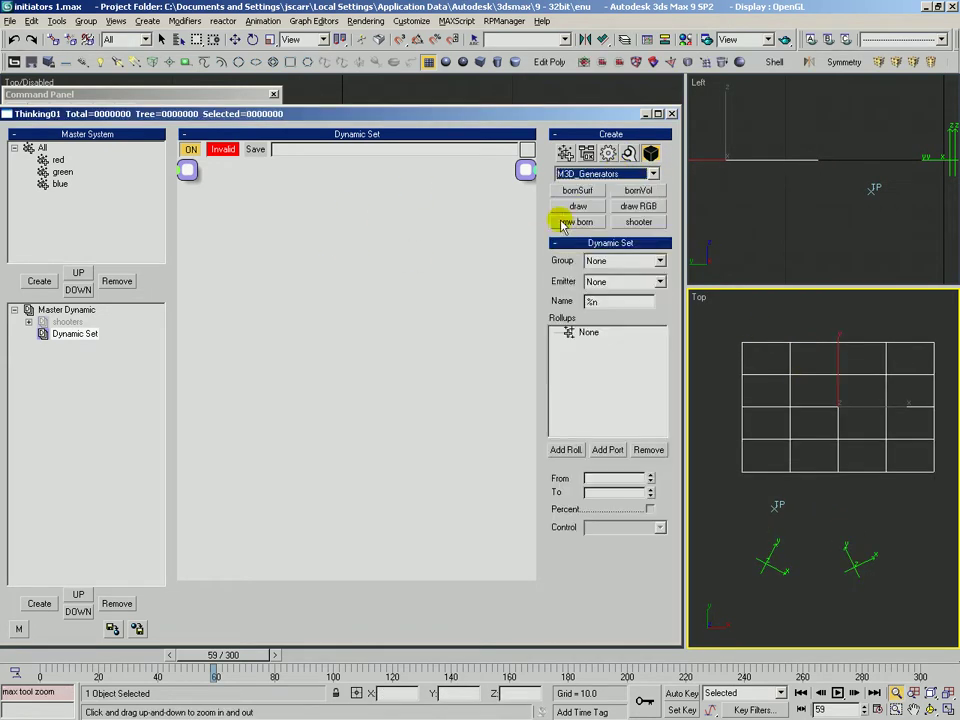
{"action": "left_click", "coordinate": [571, 223]}
{"action": "left_click", "coordinate": [212, 211]}
{"action": "left_click_drag", "start_coordinate": [248, 221], "coordinate": [271, 212]}
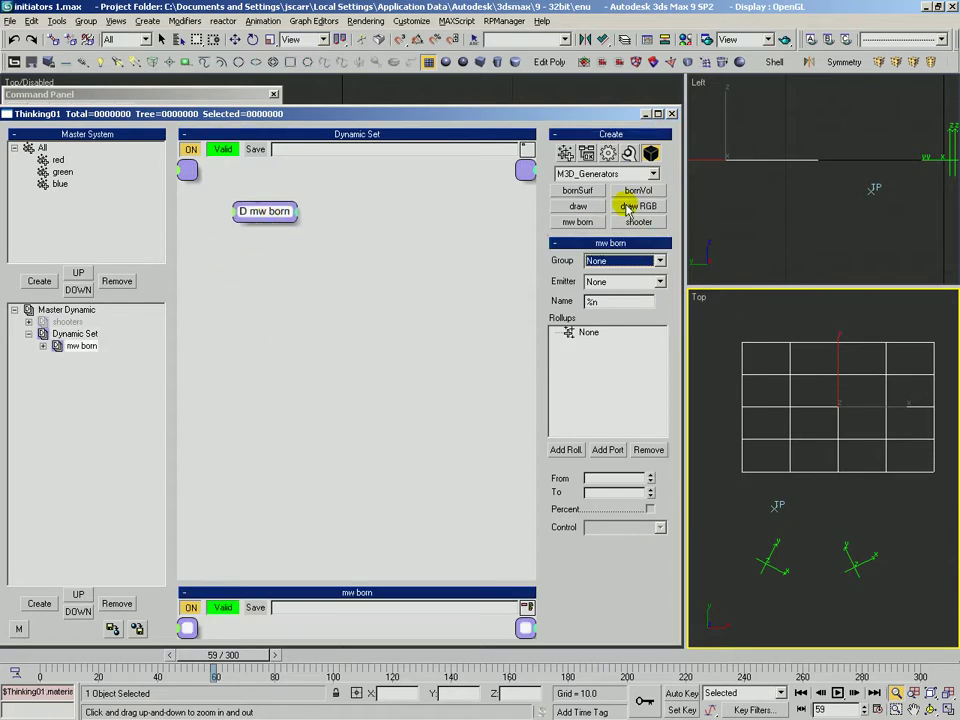
{"action": "left_click", "coordinate": [600, 174]}
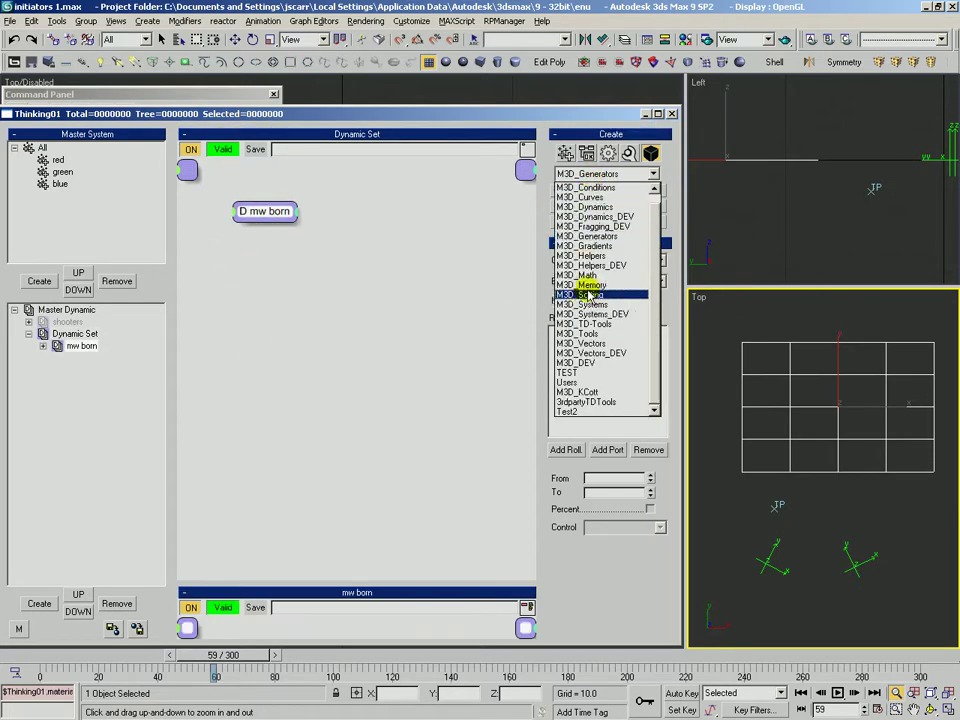
{"action": "left_click", "coordinate": [355, 289]}
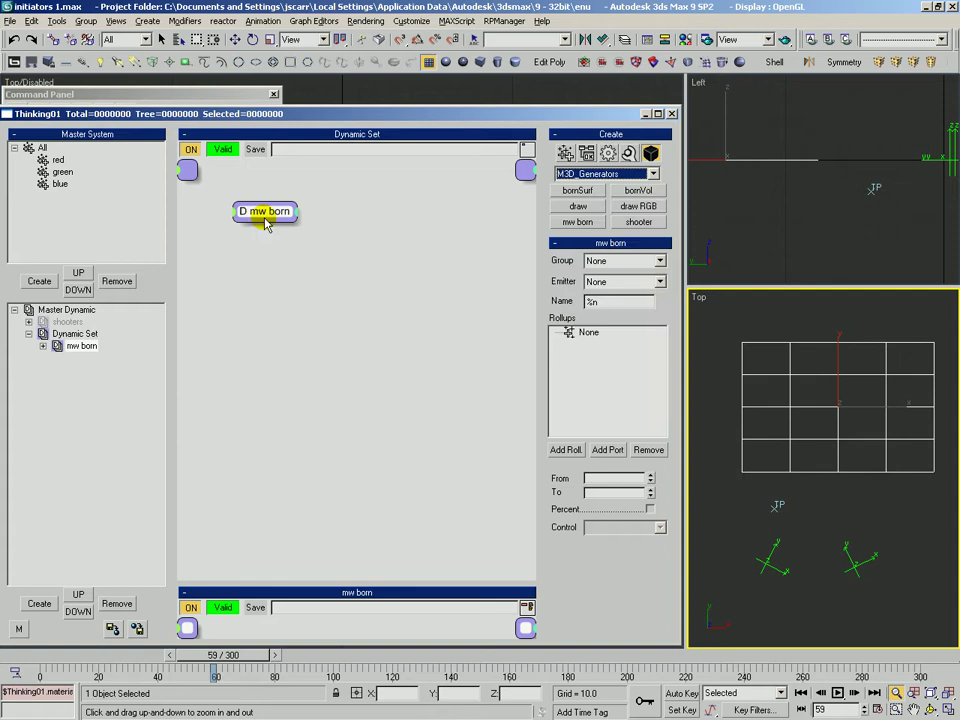
{"action": "left_click_drag", "start_coordinate": [260, 215], "coordinate": [245, 213]}
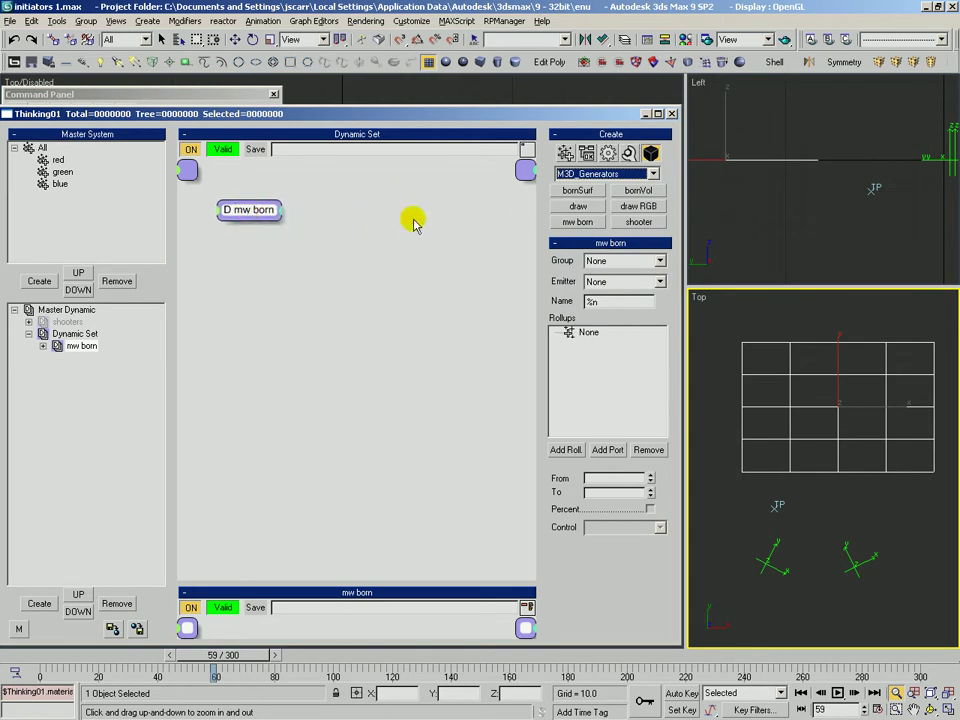
- Open the mw born set and pick Plane01 as the object-based emitter of its MatterWaves node
{"action": "left_click", "coordinate": [81, 346]}
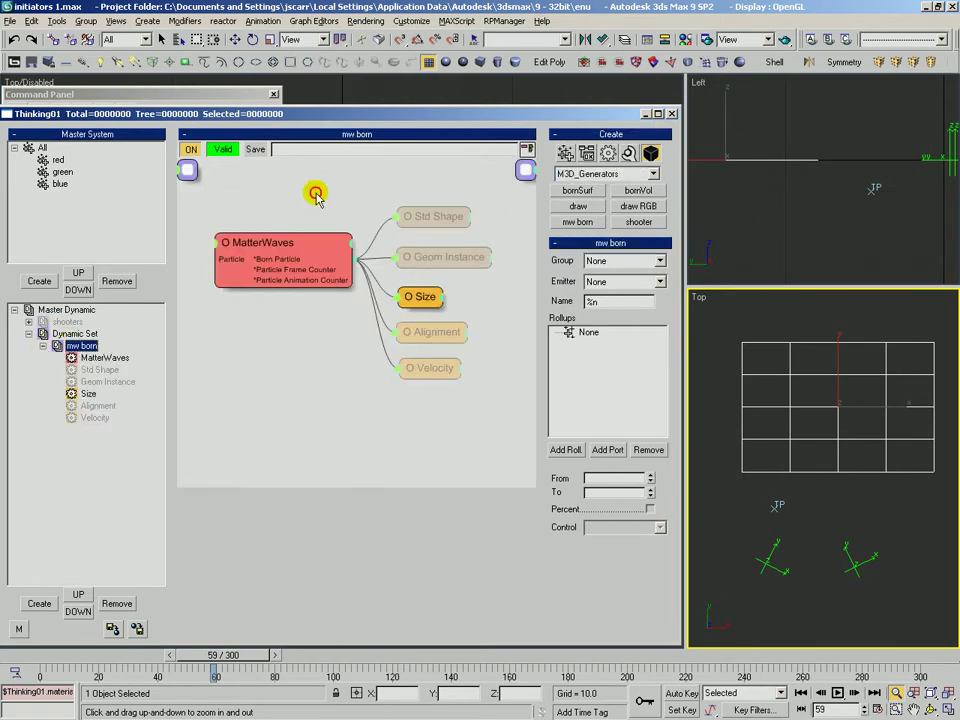
{"action": "left_click", "coordinate": [262, 242]}
{"action": "left_click", "coordinate": [592, 263]}
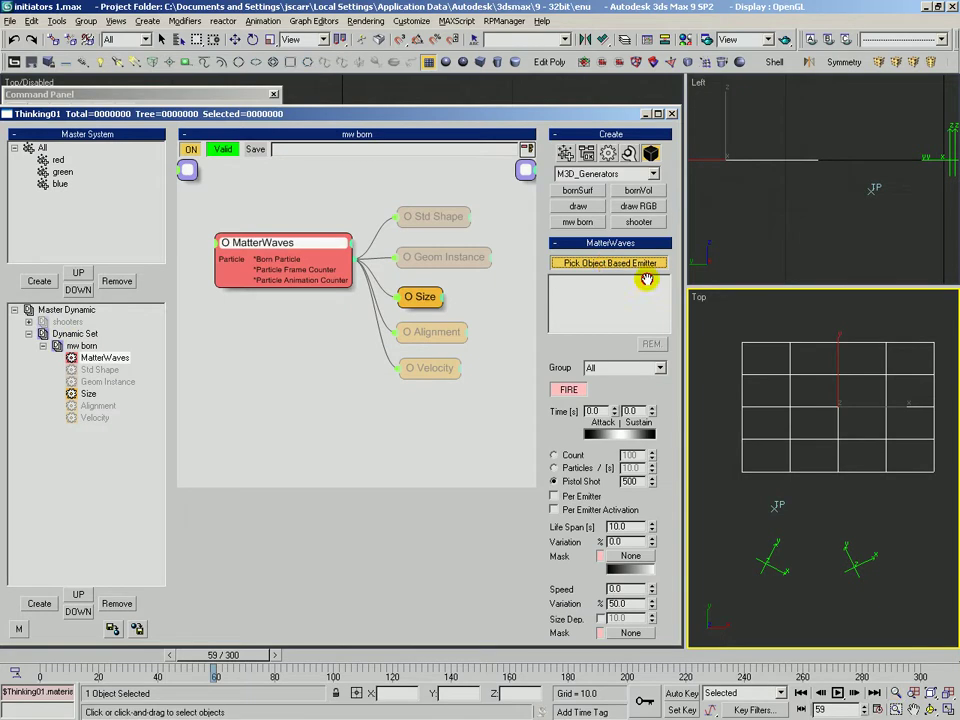
{"action": "left_click", "coordinate": [782, 374]}
- Set the MatterWaves Pistol Shot to 100 and its particle group to red
{"action": "scroll", "coordinate": [560, 426], "scroll_direction": "down", "scroll_amount": 1}
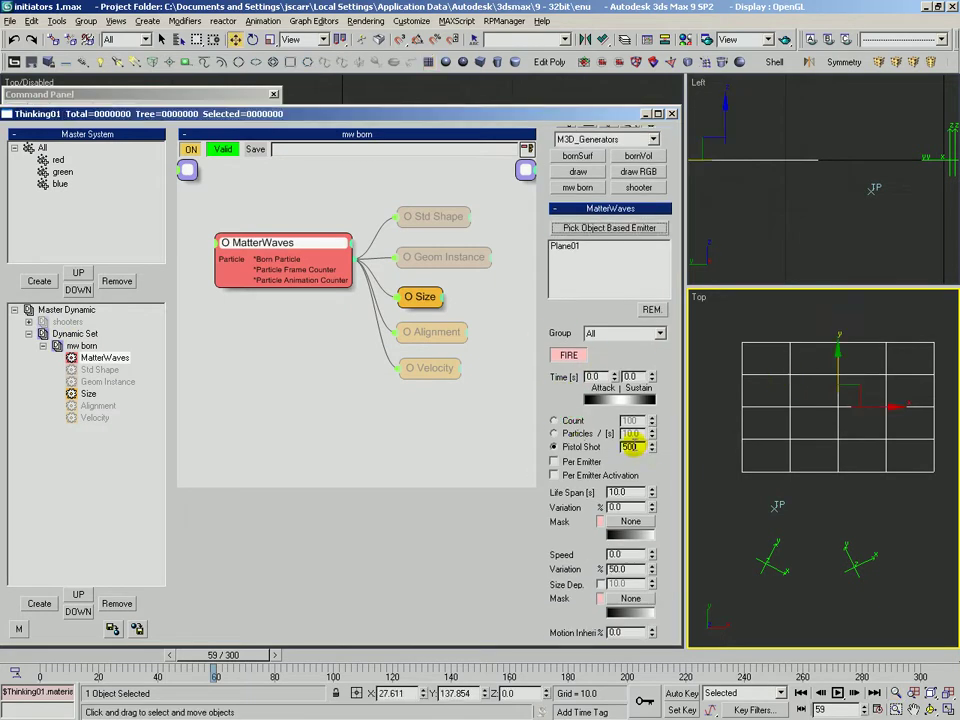
{"action": "left_click_drag", "start_coordinate": [634, 446], "coordinate": [611, 447]}
{"action": "type", "text": "100"}
{"action": "key", "text": "Return"}
{"action": "left_click", "coordinate": [607, 334]}
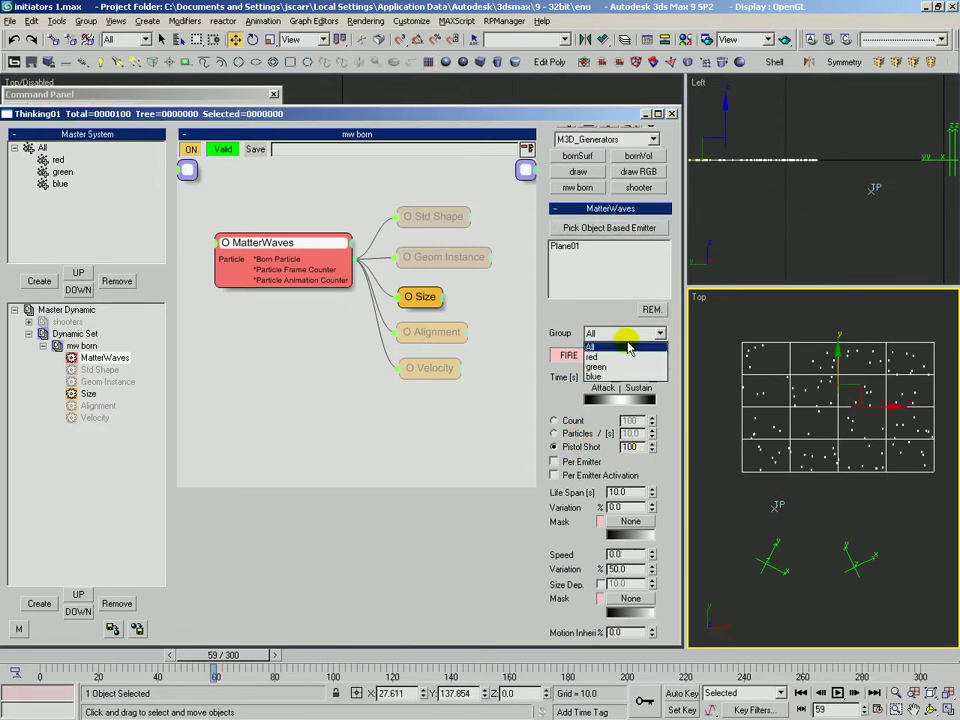
{"action": "left_click", "coordinate": [598, 357]}
- Select the emitter plane in the Top viewport and hide it so only its particles remain displayed
{"action": "scroll", "coordinate": [735, 429], "scroll_direction": "down", "scroll_amount": 1}
{"action": "scroll", "coordinate": [776, 319], "scroll_direction": "up", "scroll_amount": 1}
{"action": "key", "text": "q"}
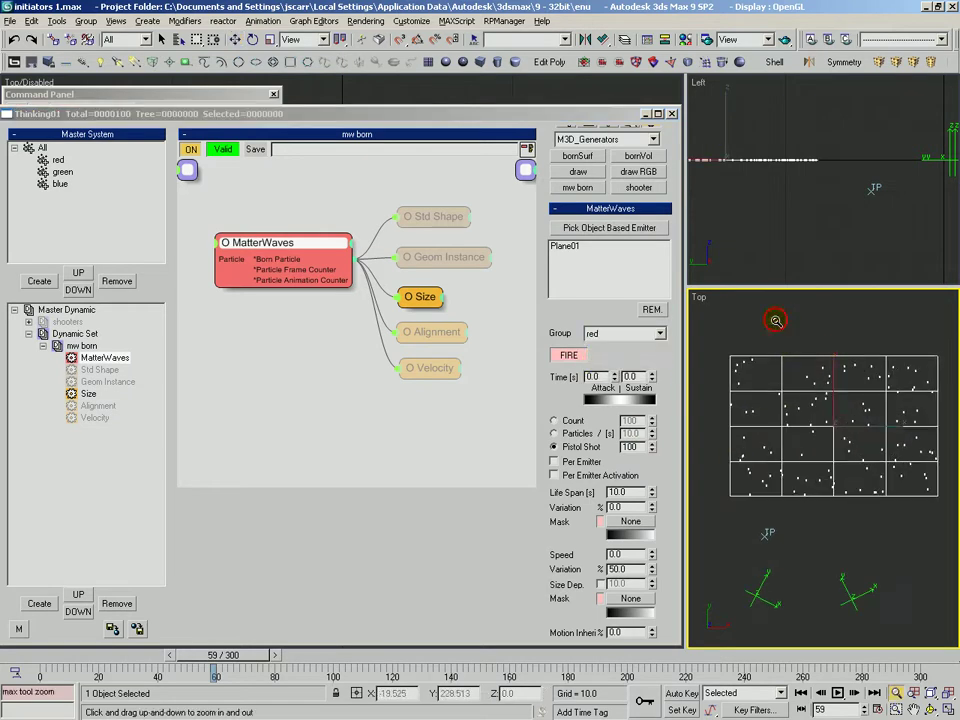
{"action": "left_click", "coordinate": [776, 319]}
{"action": "left_click", "coordinate": [780, 362]}
{"action": "key", "text": "alt+h"}
{"action": "scroll", "coordinate": [831, 432], "scroll_direction": "down", "scroll_amount": 2}
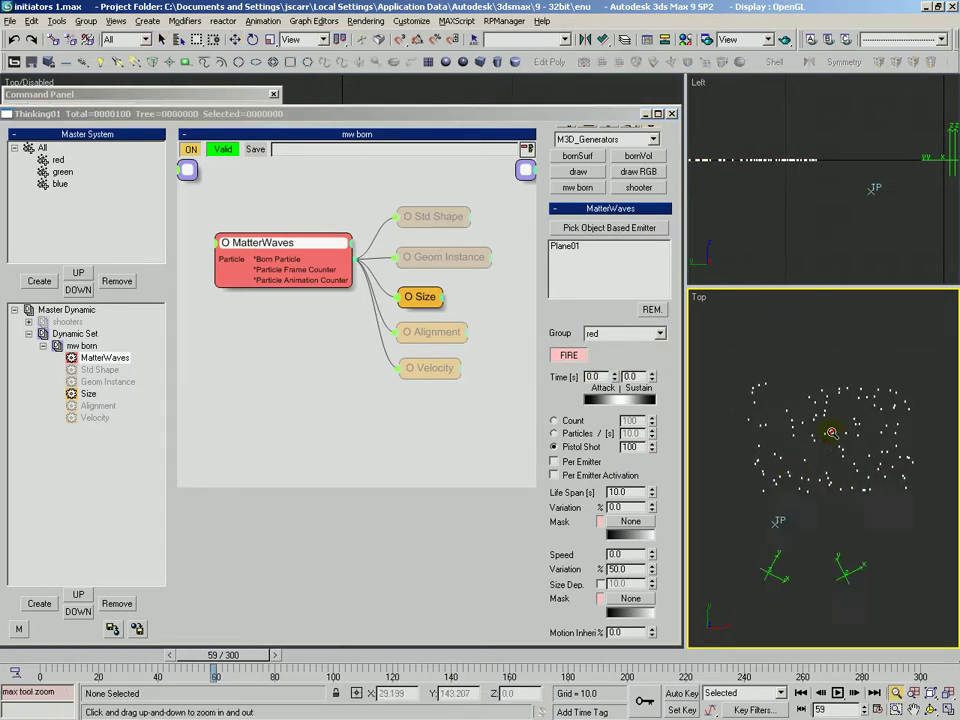
{"action": "scroll", "coordinate": [800, 470], "scroll_direction": "up", "scroll_amount": 8}
{"action": "key", "text": "q"}
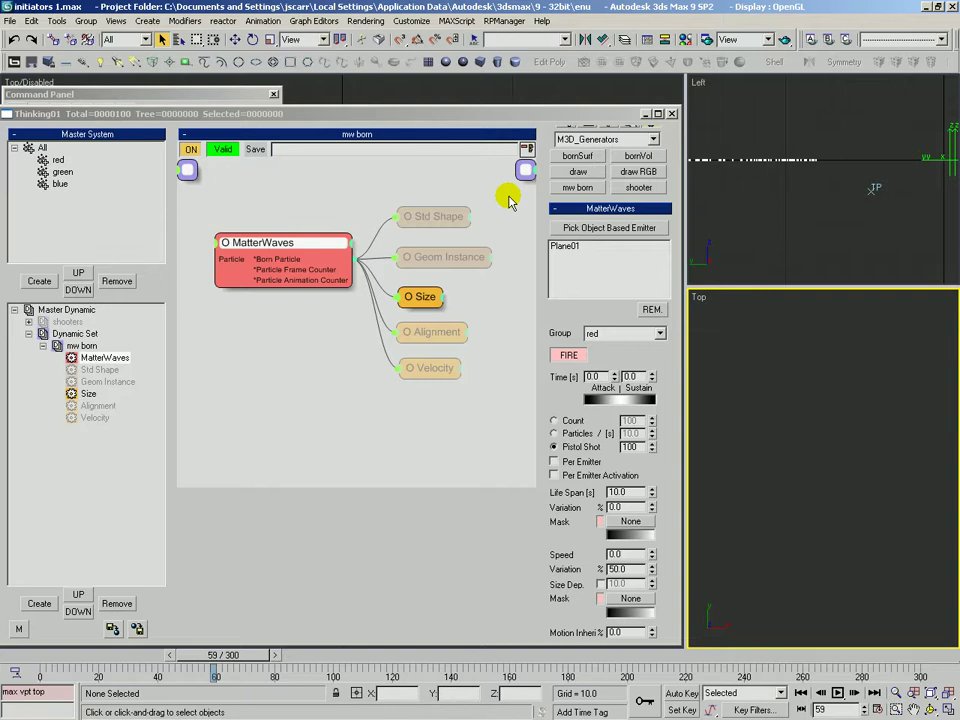
- Select the two green emitter helpers below the particles and hide them
{"action": "key", "text": "z"}
{"action": "scroll", "coordinate": [848, 467], "scroll_direction": "down", "scroll_amount": 1}
{"action": "key", "text": "q"}
{"action": "left_click_drag", "start_coordinate": [747, 531], "coordinate": [816, 561]}
{"action": "key", "text": "alt+h"}
{"action": "scroll", "coordinate": [845, 371], "scroll_direction": "up", "scroll_amount": 1}
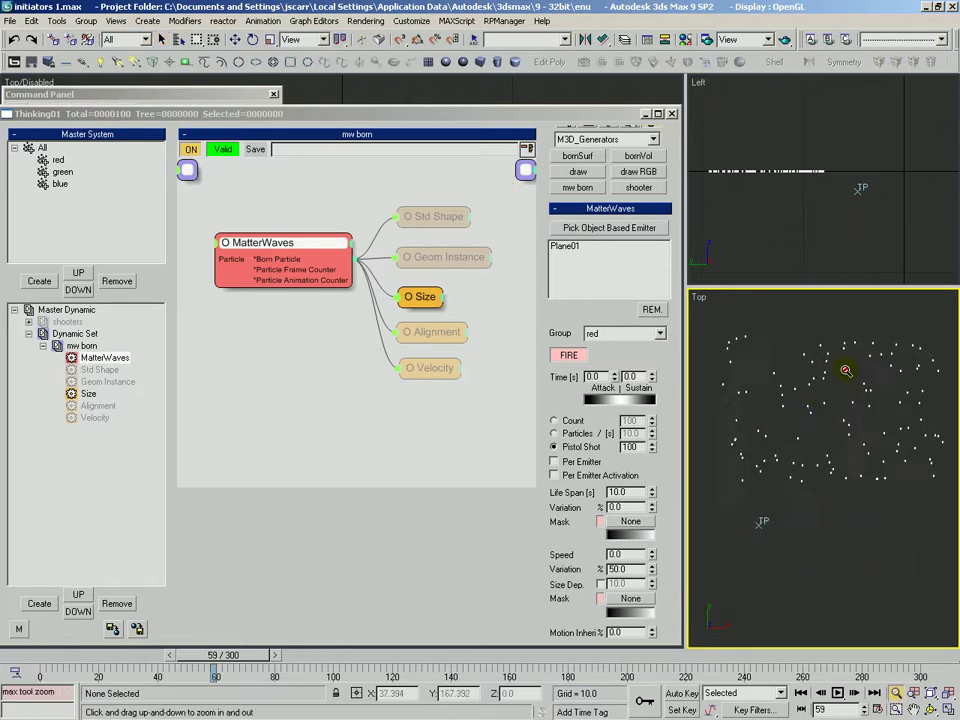
- Switch the Top viewport to an orbited Perspective view and enable the Std Shape node in mw born
{"action": "middle_click_drag", "start_coordinate": [845, 371], "coordinate": [830, 428], "text": "alt"}
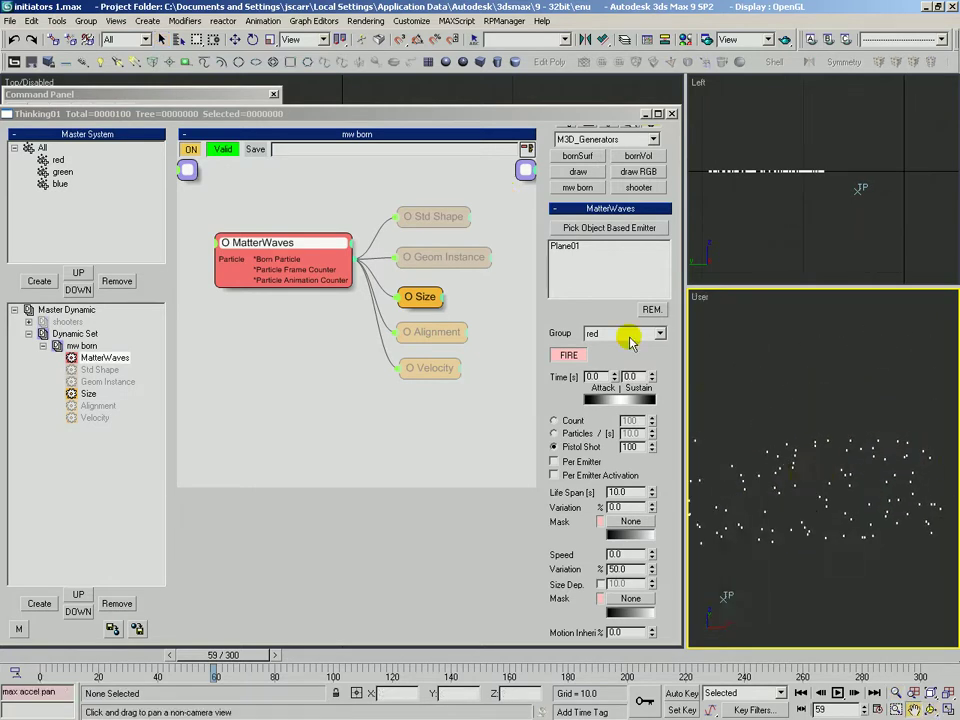
{"action": "key", "text": "p"}
{"action": "key", "text": "ctrl+r"}
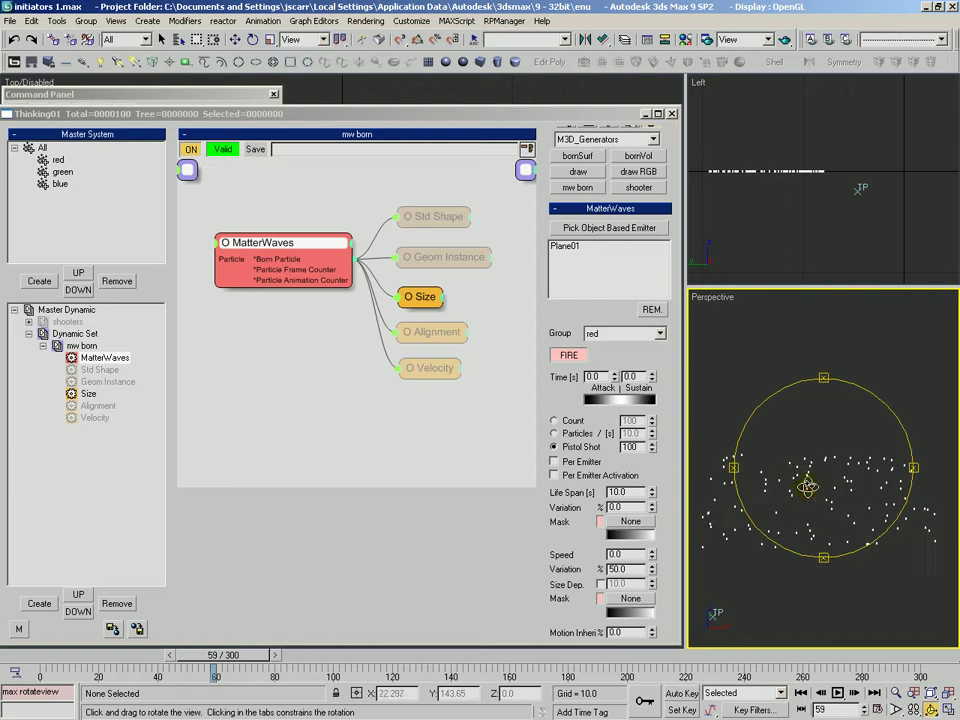
{"action": "middle_click_drag", "start_coordinate": [808, 486], "coordinate": [818, 455]}
{"action": "right_click", "coordinate": [446, 222]}
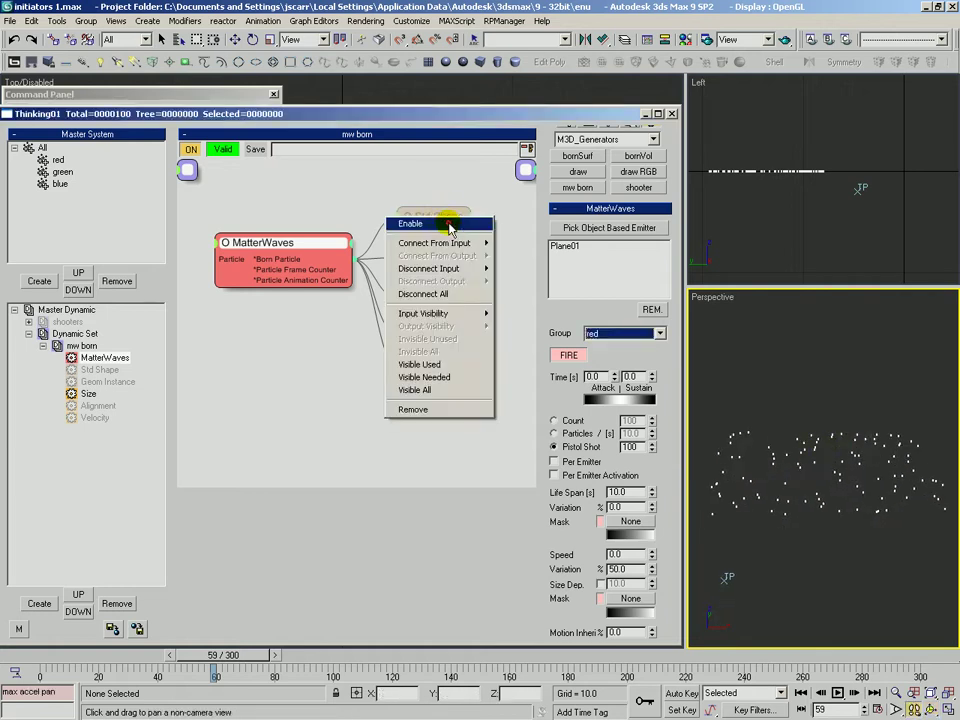
{"action": "left_click", "coordinate": [450, 222]}
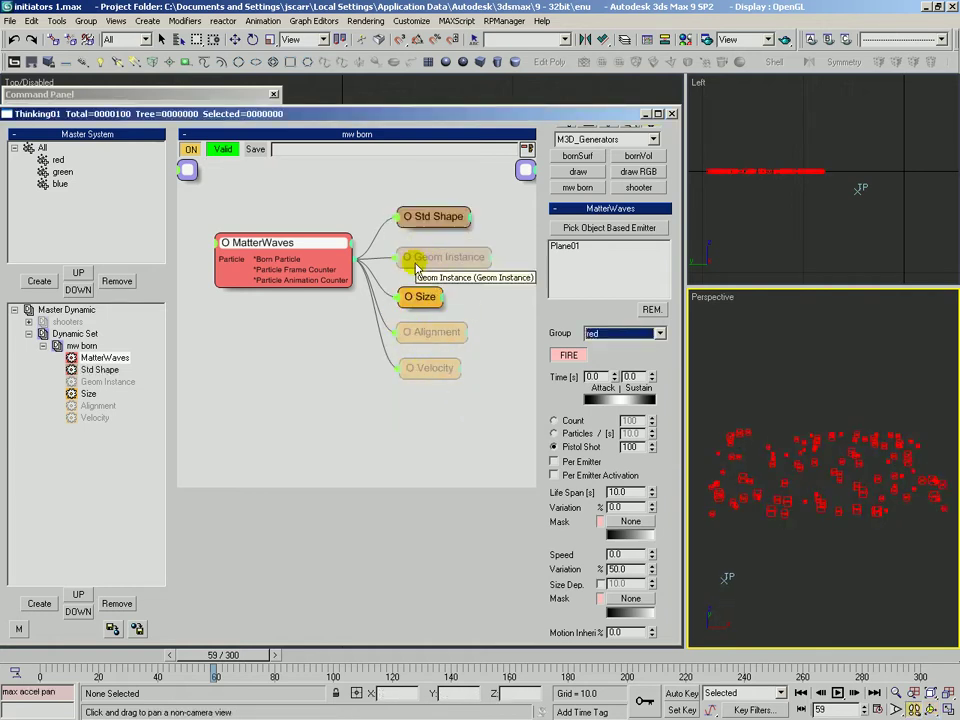
- Set the particle size in the mw born Size node to 10
{"action": "left_click", "coordinate": [420, 296]}
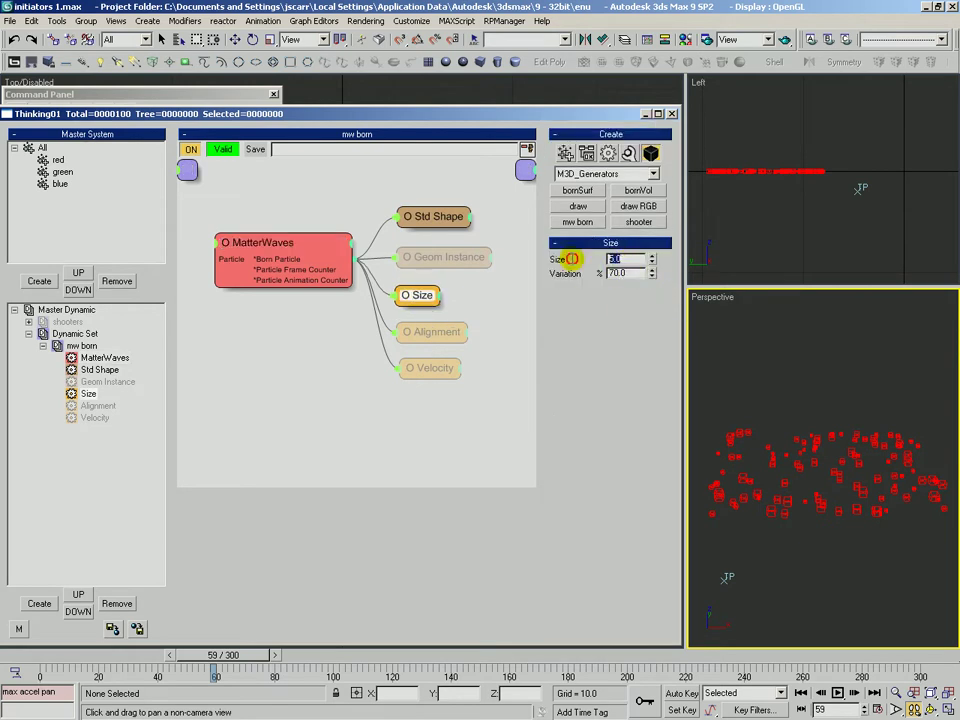
{"action": "type", "text": "10"}
{"action": "key", "text": "Return"}
{"action": "middle_click_drag", "start_coordinate": [799, 447], "coordinate": [814, 468]}
{"action": "mouse_move", "coordinate": [815, 468]}
{"action": "left_mouse_down"}
{"action": "mouse_move", "coordinate": [825, 450]}
{"action": "mouse_move", "coordinate": [826, 463]}
{"action": "left_mouse_up"}
- Create a new dynamic set beneath the parent Dynamic Set, alongside mw born, and enlarge its node canvas
{"action": "left_click", "coordinate": [43, 346]}
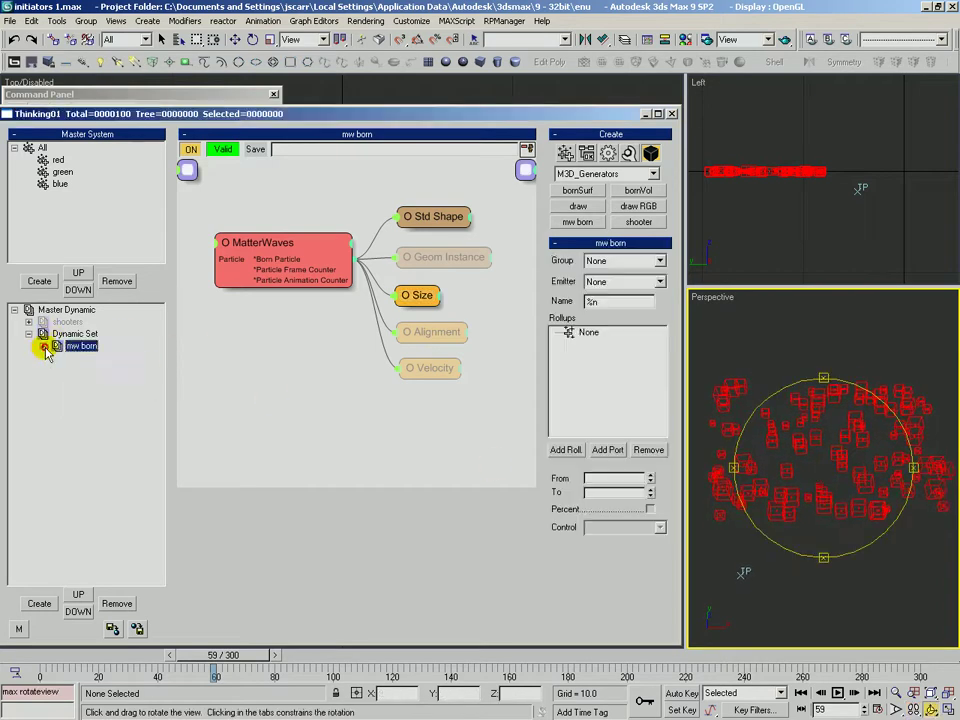
{"action": "left_click", "coordinate": [75, 334]}
{"action": "left_click", "coordinate": [36, 603]}
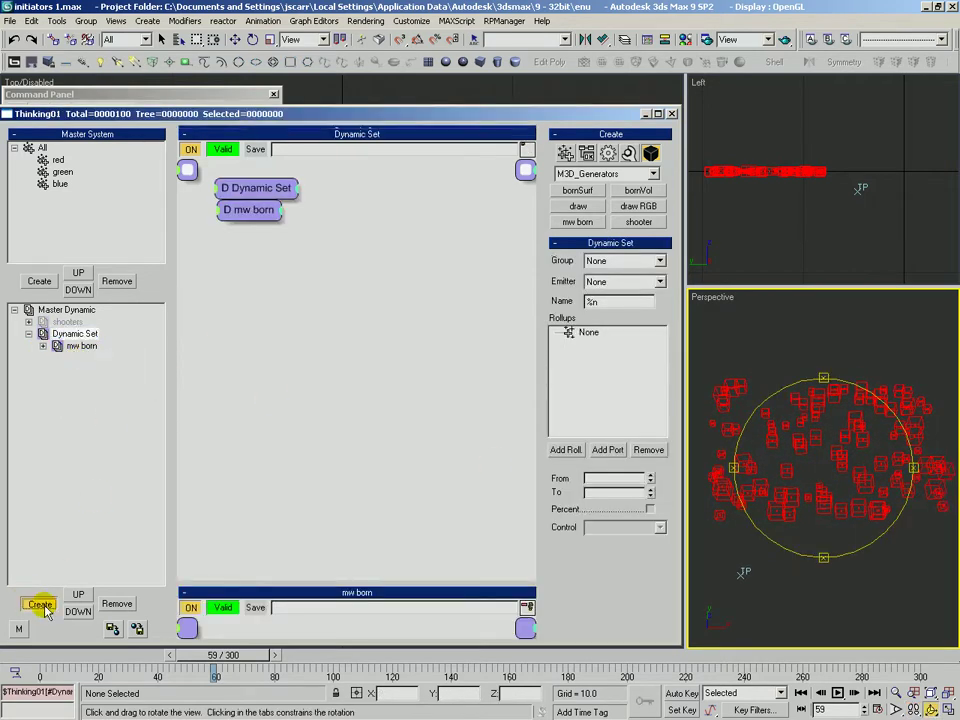
{"action": "left_click", "coordinate": [80, 357]}
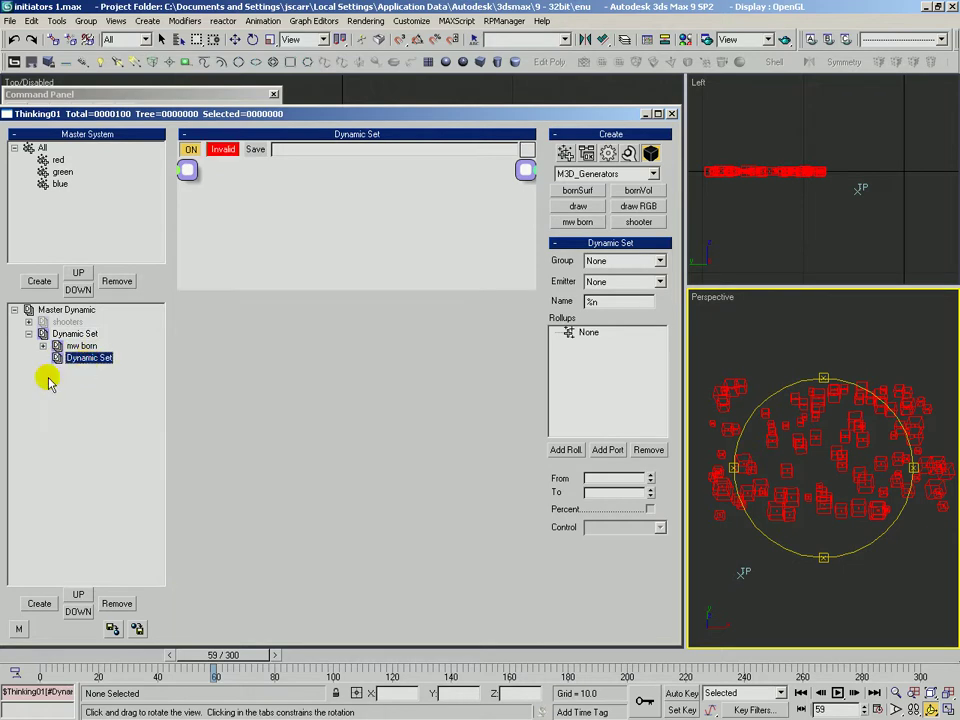
{"action": "left_click_drag", "start_coordinate": [318, 289], "coordinate": [281, 566]}
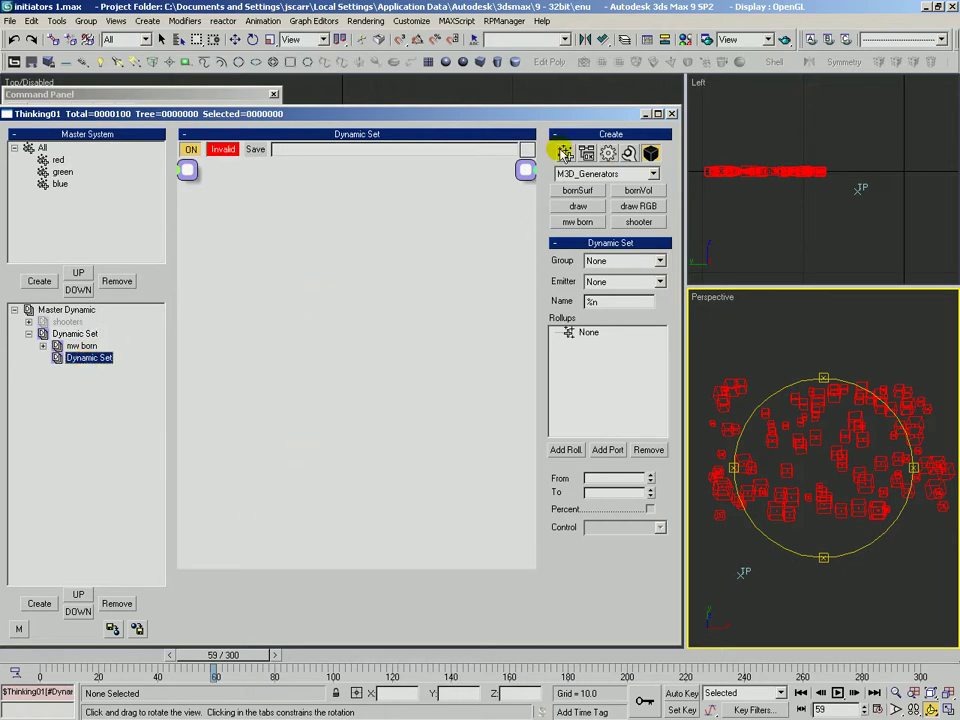
- Add a PSelection initiator node to the new dynamic set, open its settings and reposition it on the canvas
{"action": "left_click", "coordinate": [608, 154]}
{"action": "left_click", "coordinate": [605, 173]}
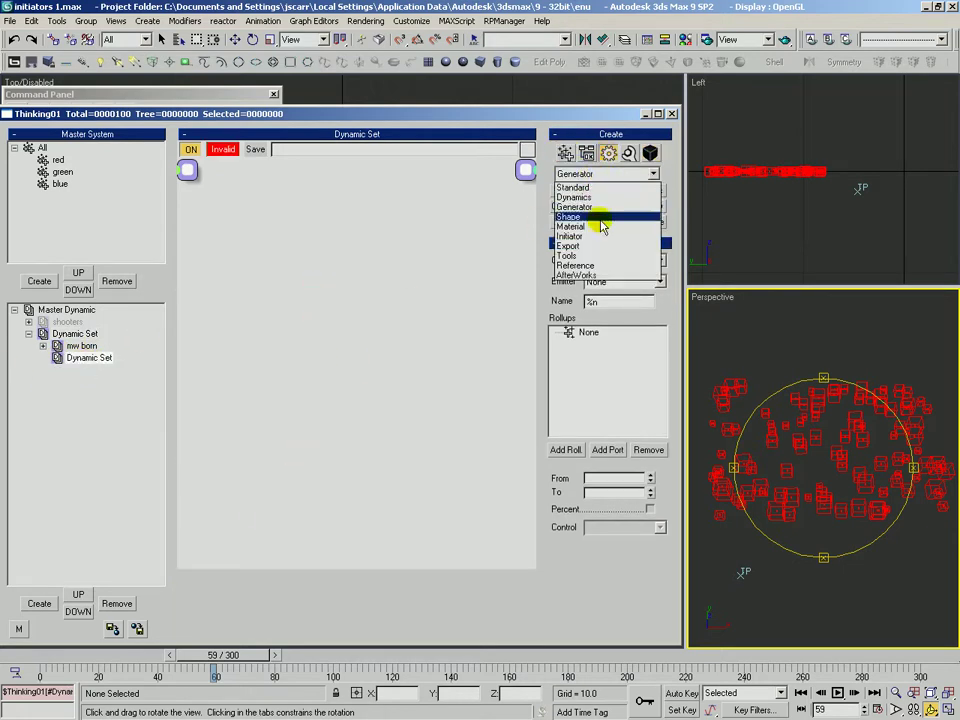
{"action": "left_click", "coordinate": [585, 243]}
{"action": "left_click", "coordinate": [578, 221]}
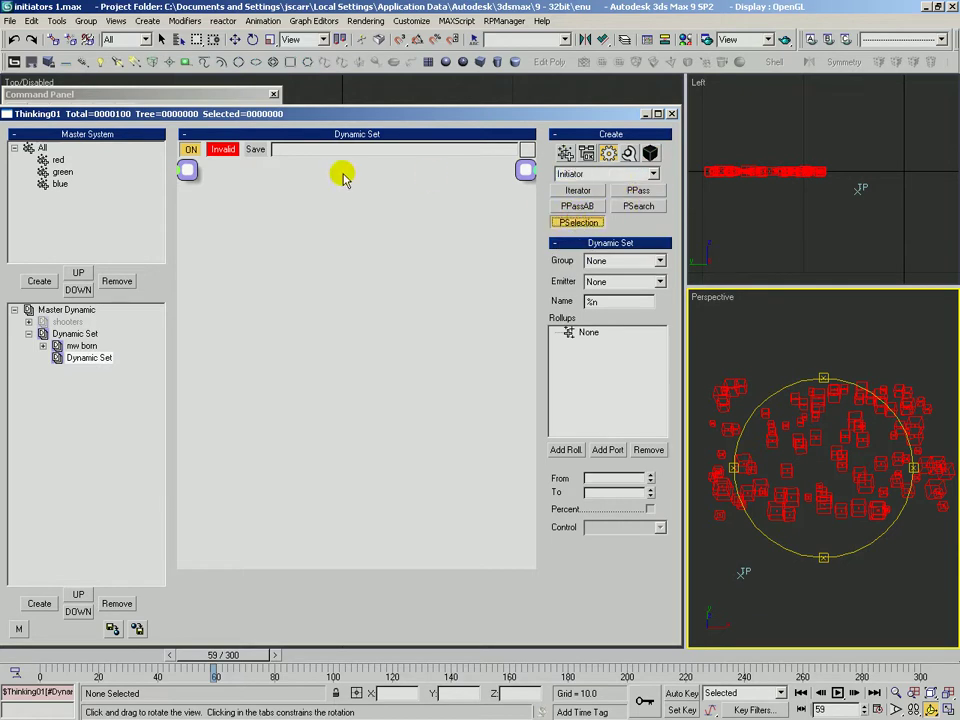
{"action": "left_click", "coordinate": [233, 215]}
{"action": "left_click_drag", "start_coordinate": [233, 215], "coordinate": [297, 256]}
{"action": "left_click_drag", "start_coordinate": [239, 254], "coordinate": [256, 268]}
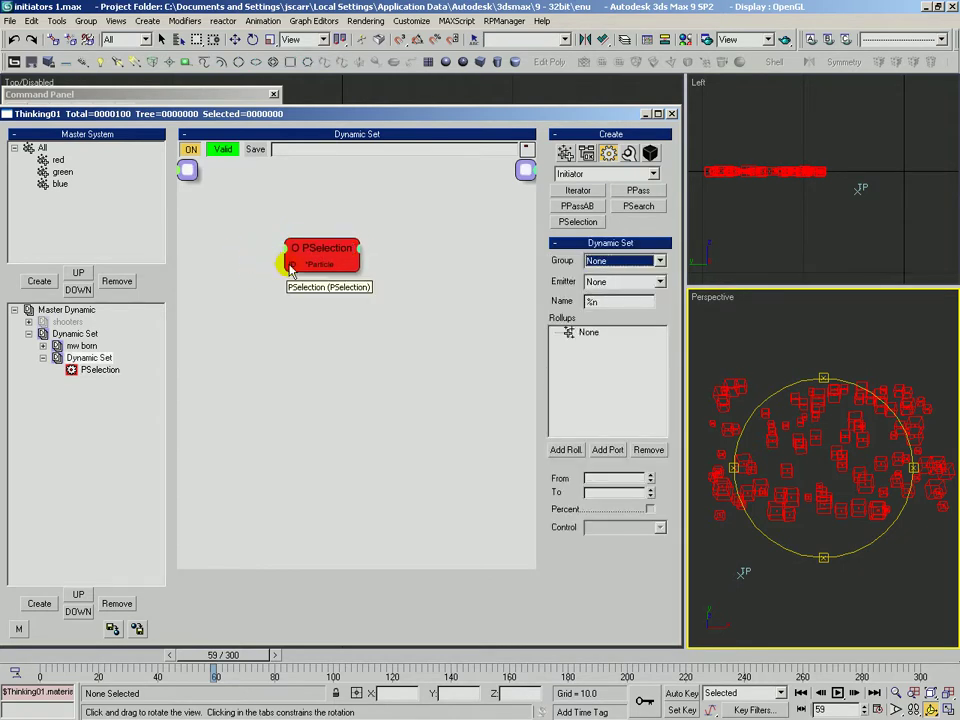
{"action": "left_click", "coordinate": [318, 250]}
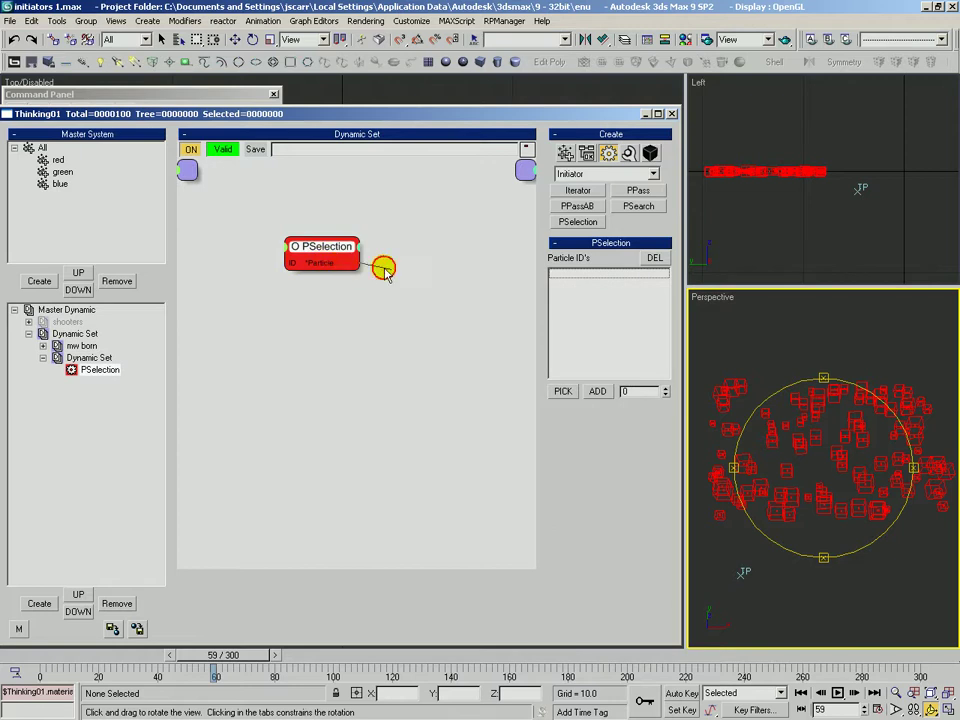
{"action": "left_click_drag", "start_coordinate": [337, 263], "coordinate": [450, 316]}
{"action": "left_click_drag", "start_coordinate": [330, 254], "coordinate": [284, 244]}
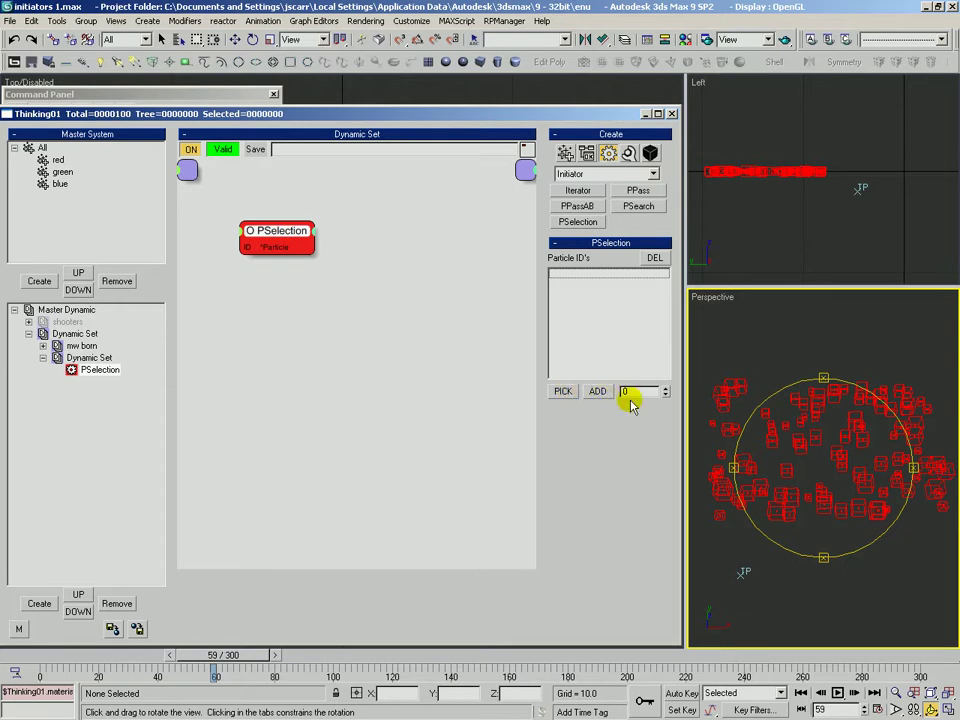
- Add particle IDs 24 and 49 to the PSelection list by number, deleting the duplicate 24 entry
{"action": "left_click_drag", "start_coordinate": [664, 394], "coordinate": [664, 370]}
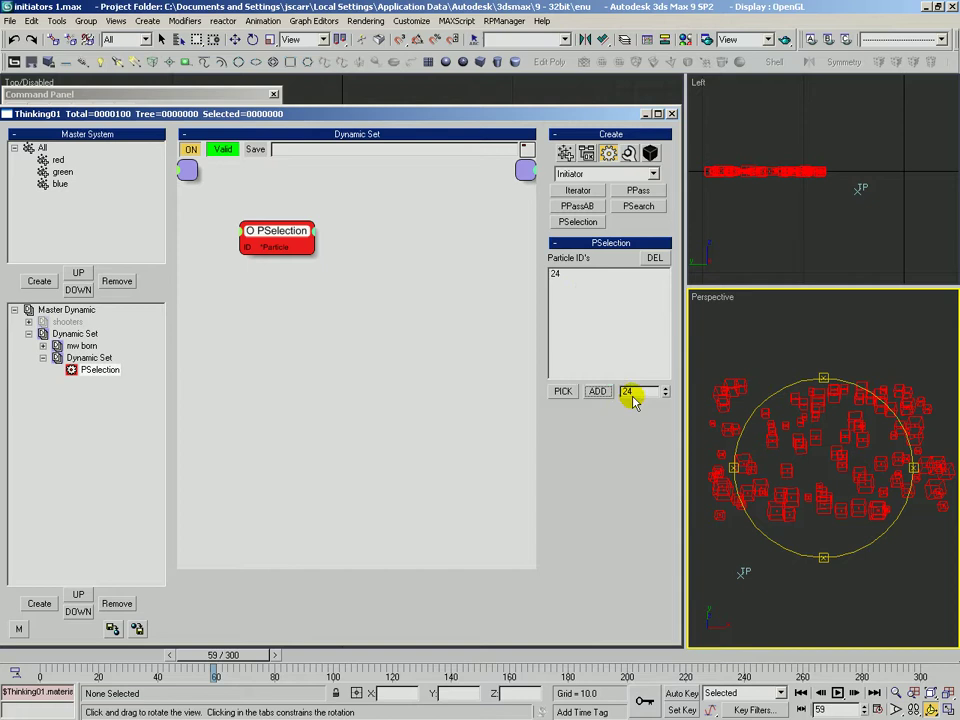
{"action": "left_click", "coordinate": [600, 392]}
{"action": "left_click_drag", "start_coordinate": [665, 395], "coordinate": [664, 370]}
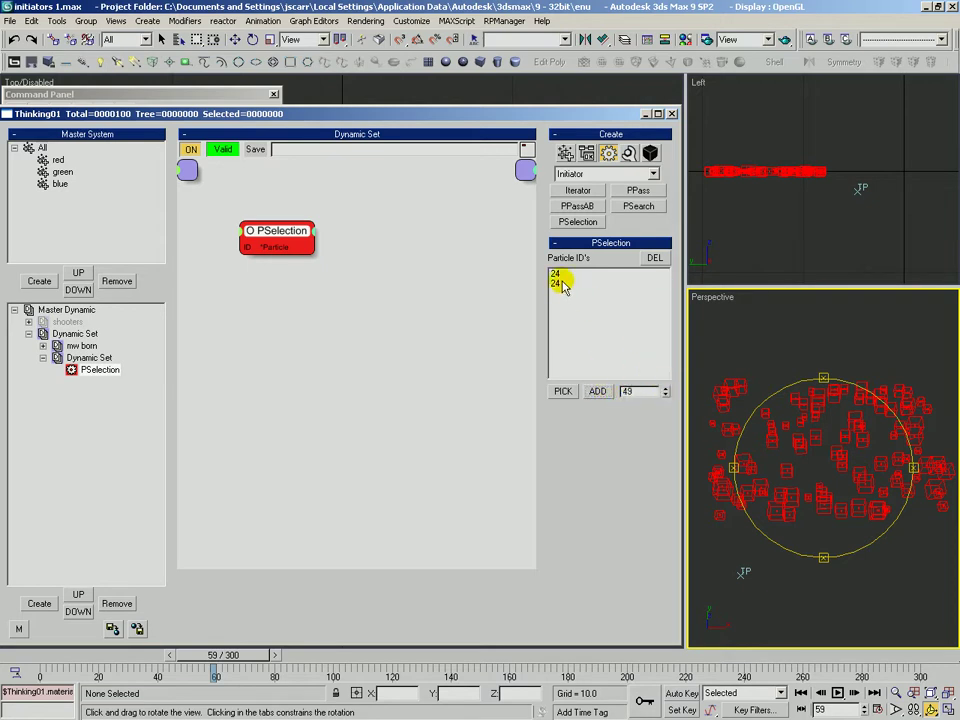
{"action": "left_click", "coordinate": [564, 283]}
{"action": "left_click", "coordinate": [655, 257]}
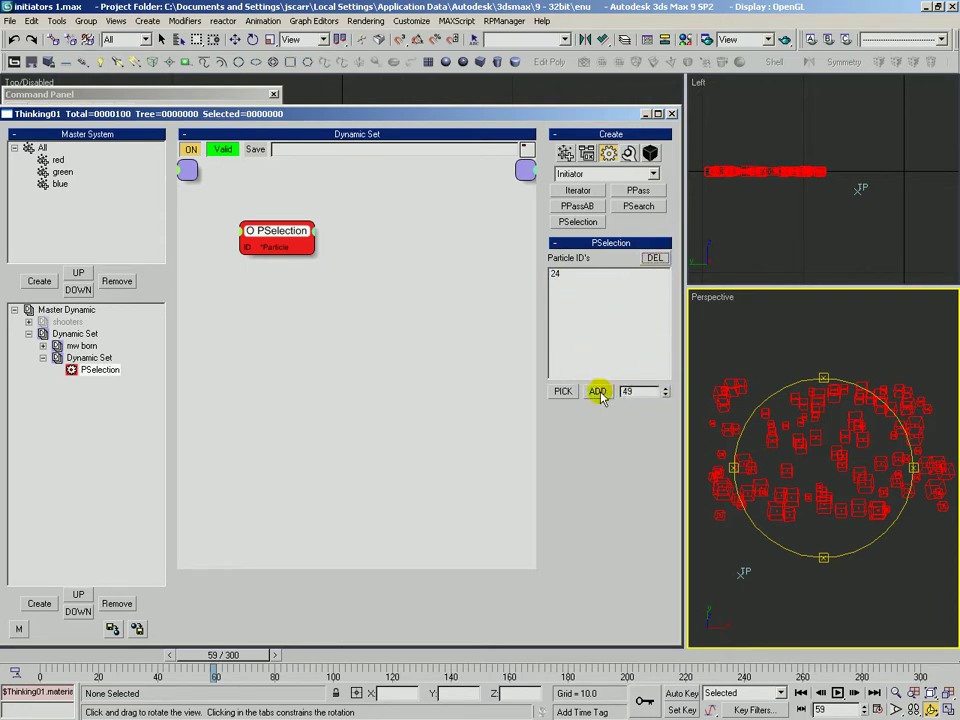
{"action": "left_click", "coordinate": [597, 391]}
{"action": "left_click", "coordinate": [636, 391]}
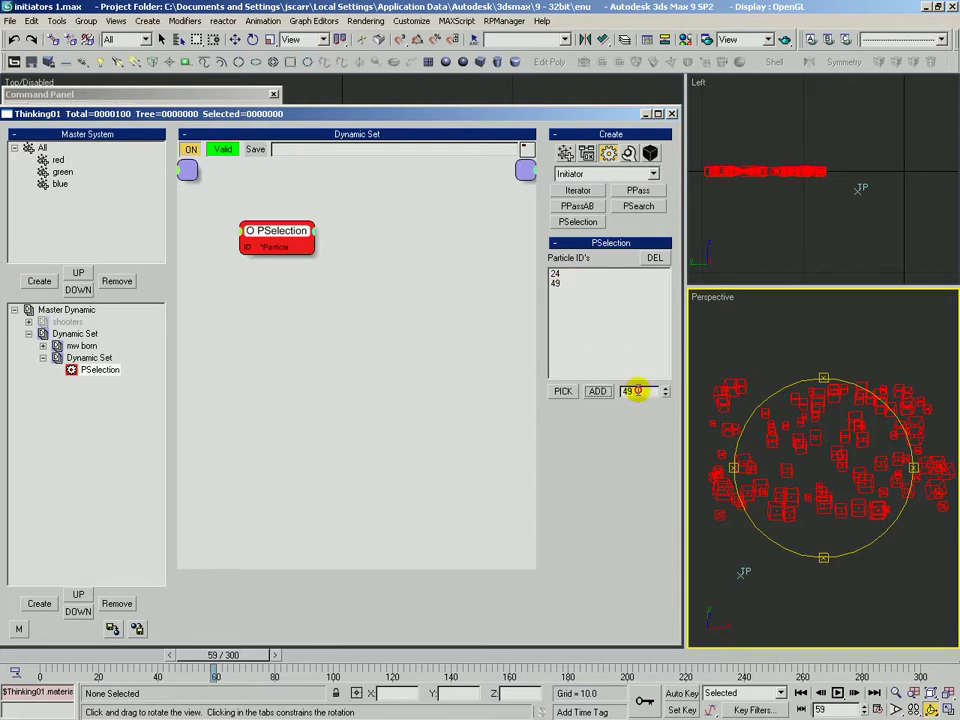
- Delete the manually added particle IDs 49 and 24 from the PSelection list
{"action": "left_click", "coordinate": [572, 283]}
{"action": "left_click", "coordinate": [641, 258]}
{"action": "left_click", "coordinate": [613, 262]}
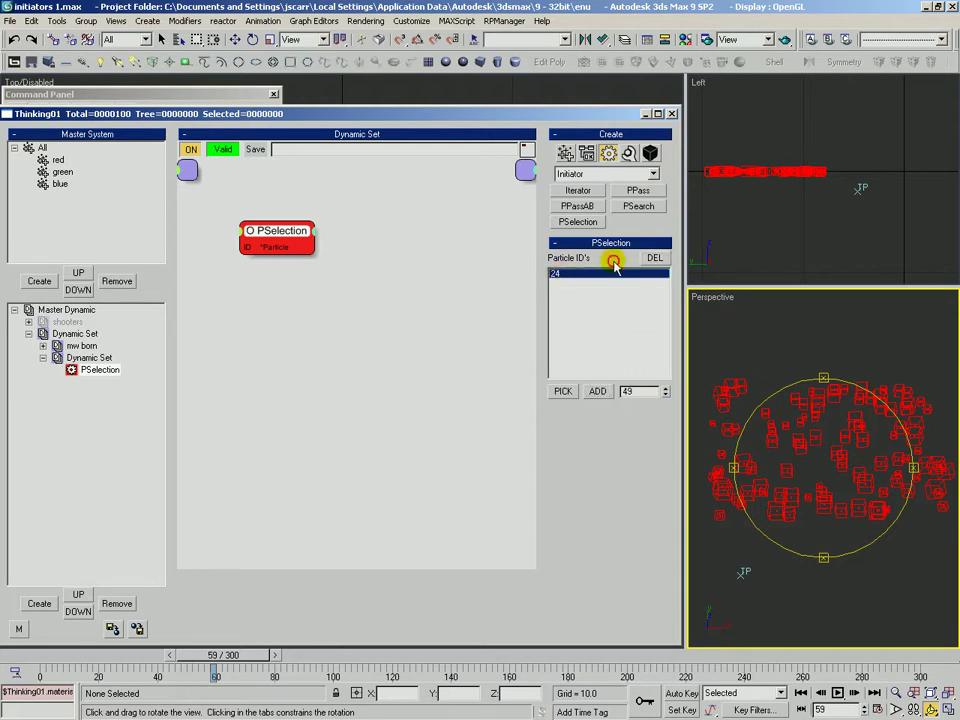
{"action": "left_click", "coordinate": [654, 257]}
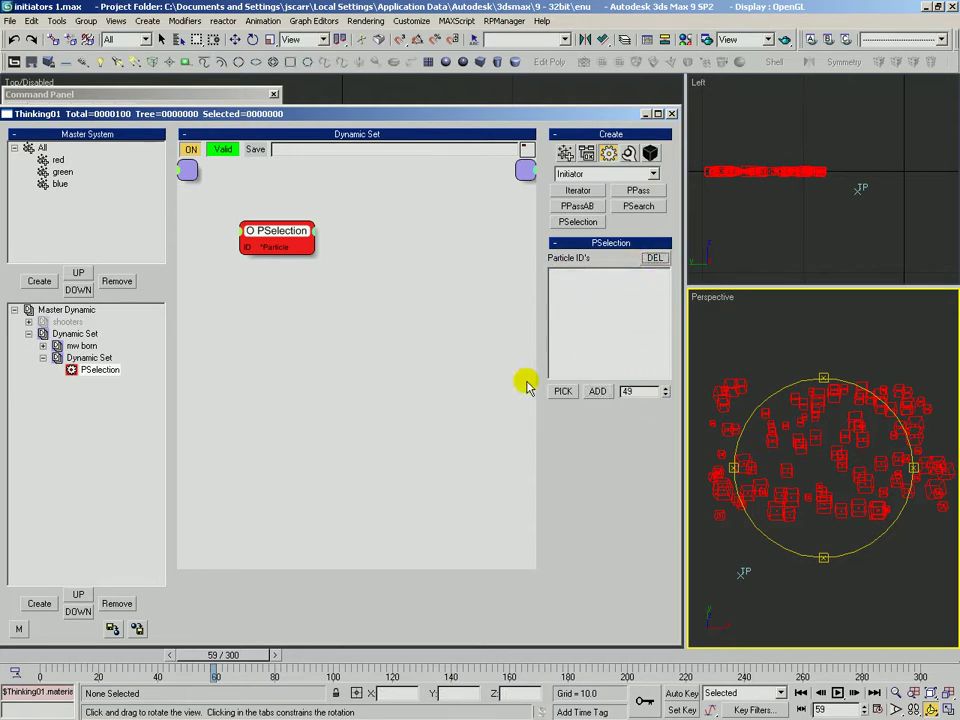
- Pick particles 62, 35, 85 and 28 in the Perspective viewport for PSelection, and reposition its node
{"action": "left_click", "coordinate": [565, 393]}
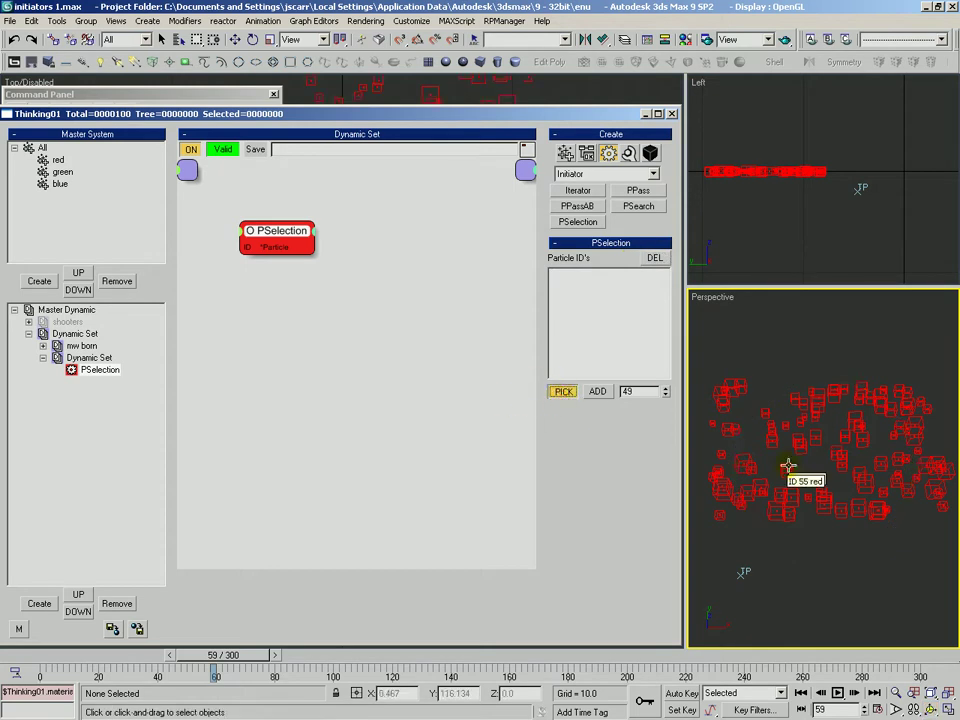
{"action": "left_click", "coordinate": [768, 535]}
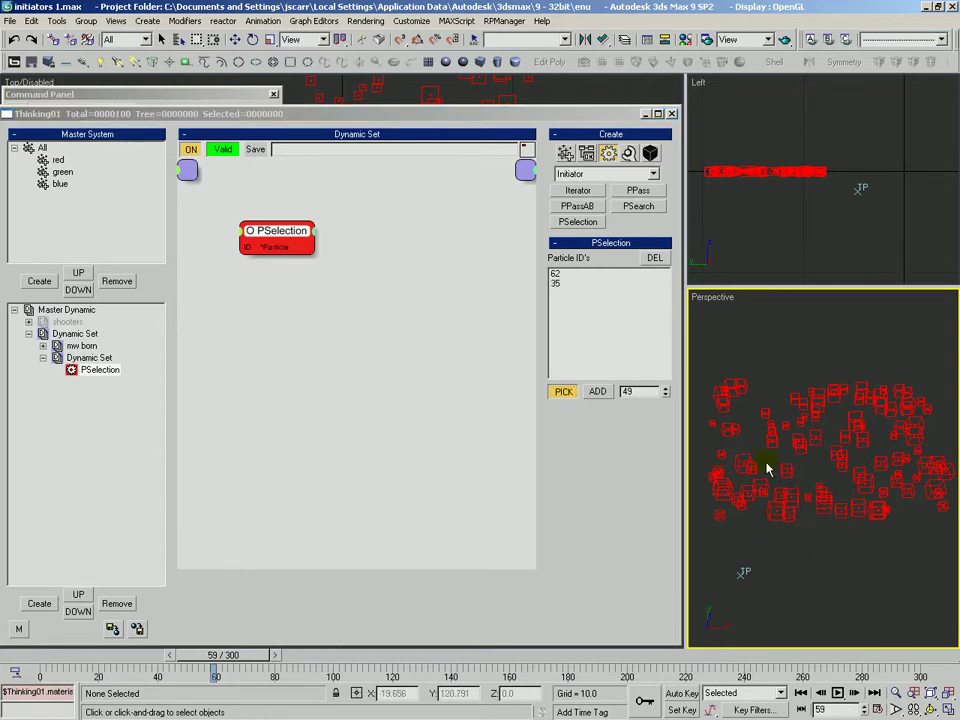
{"action": "left_click", "coordinate": [739, 489]}
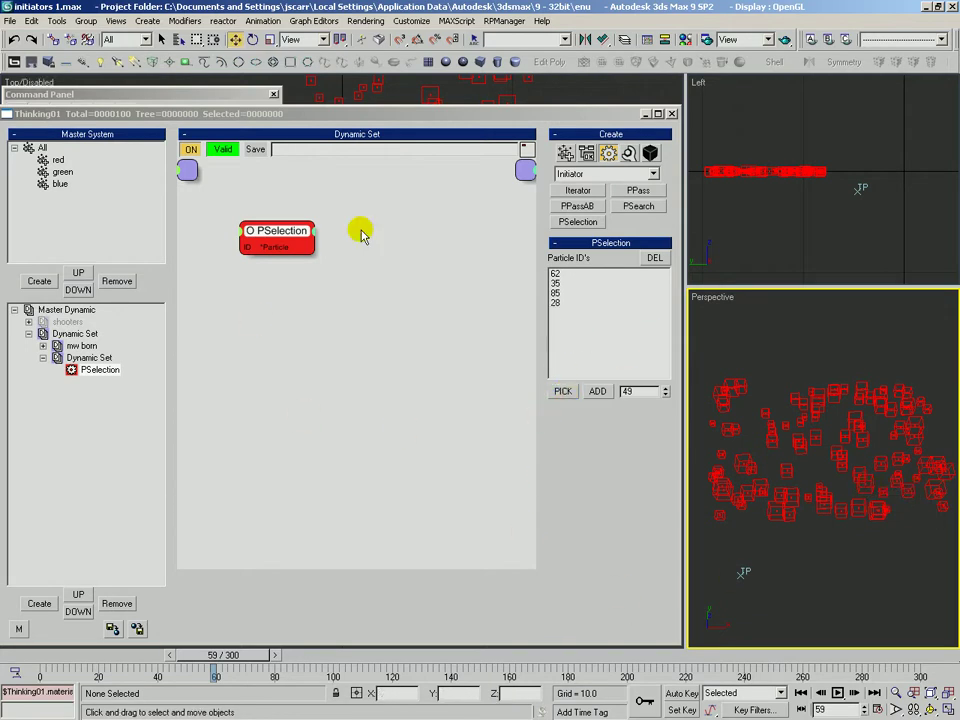
{"action": "left_click_drag", "start_coordinate": [268, 226], "coordinate": [247, 221]}
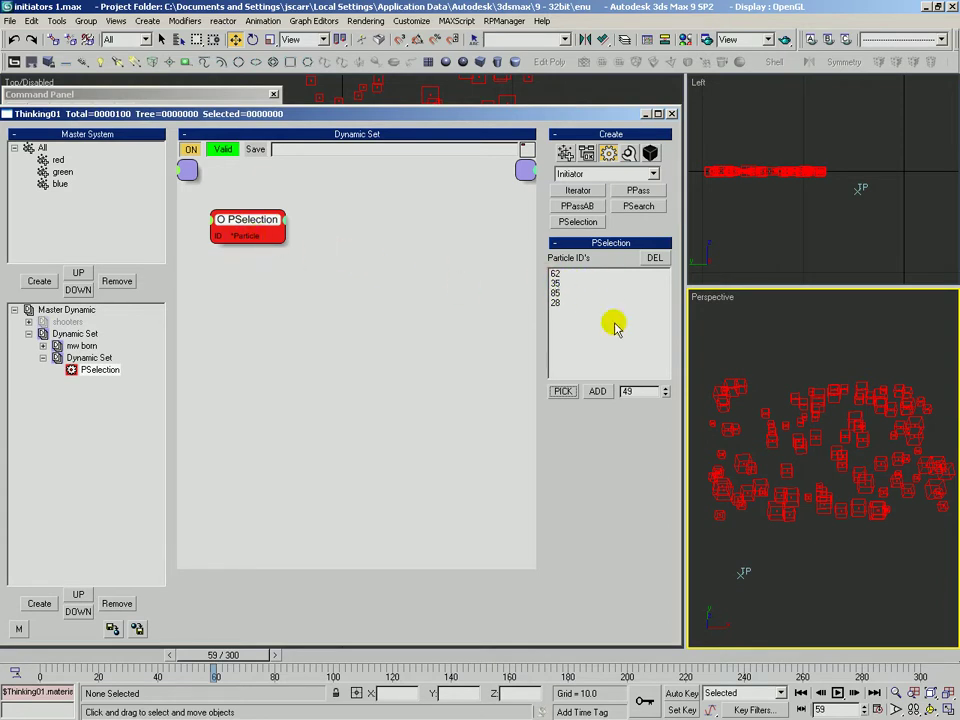
{"action": "left_click", "coordinate": [557, 304]}
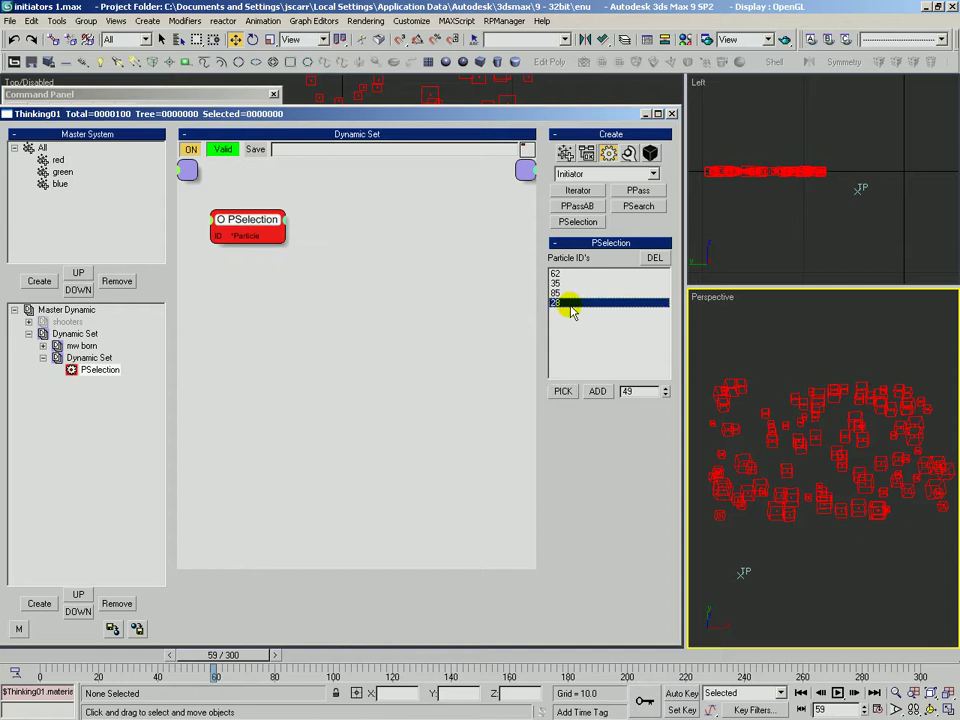
{"action": "mouse_move", "coordinate": [296, 238]}
{"action": "left_mouse_down"}
{"action": "mouse_move", "coordinate": [401, 285]}
{"action": "mouse_move", "coordinate": [291, 232]}
{"action": "left_mouse_up"}
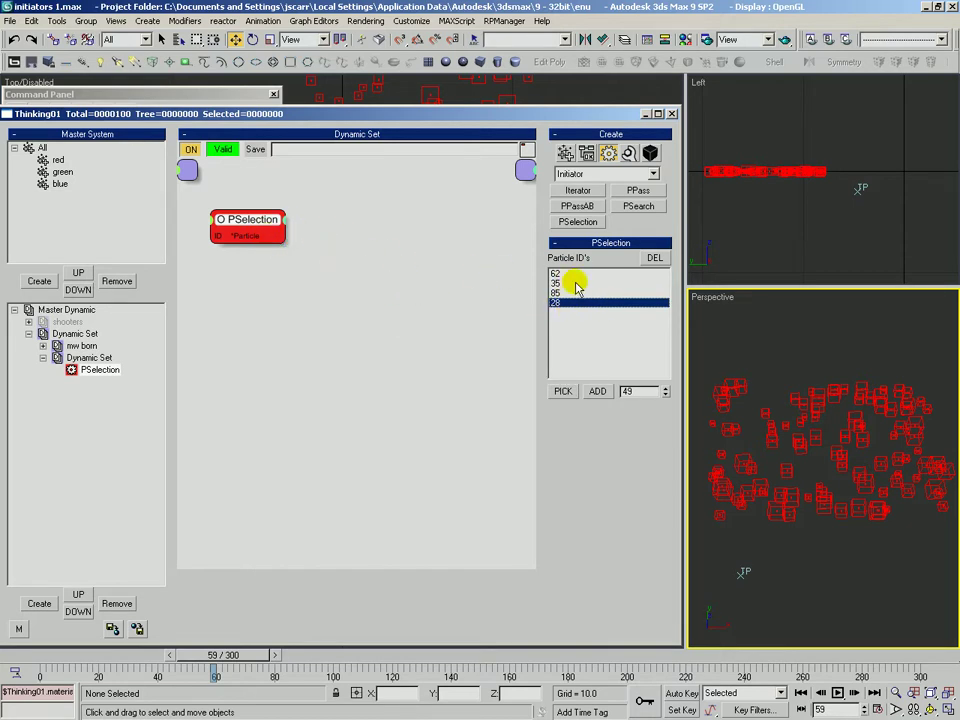
- Add a Particle Data helper, connect PSelection's Particle output to its Particle input, and place it below PSelection
{"action": "left_click", "coordinate": [631, 155]}
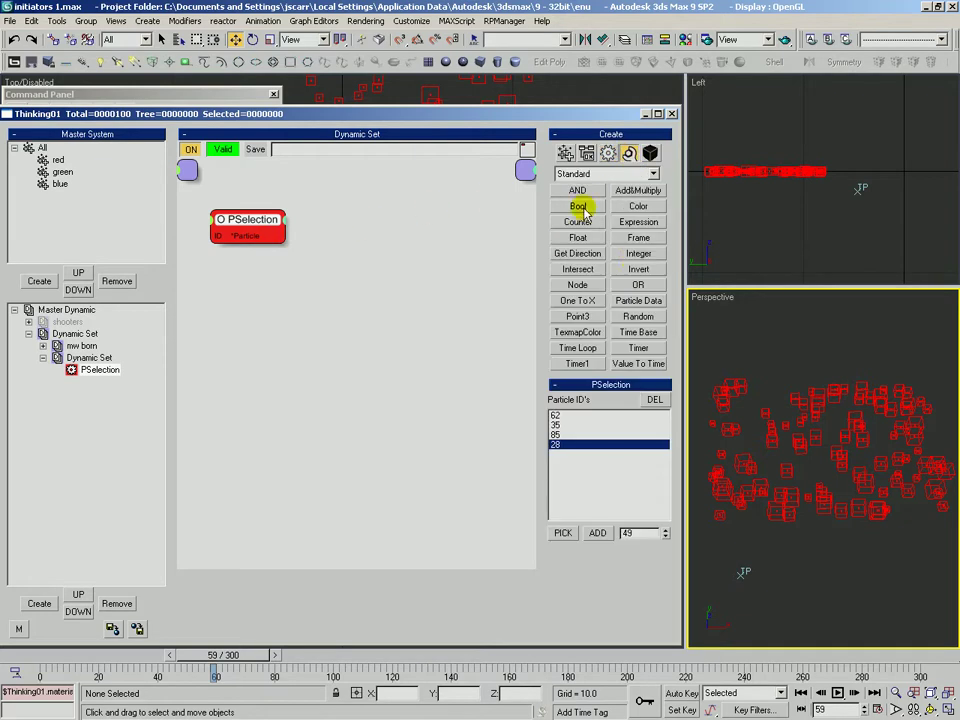
{"action": "left_click", "coordinate": [650, 303]}
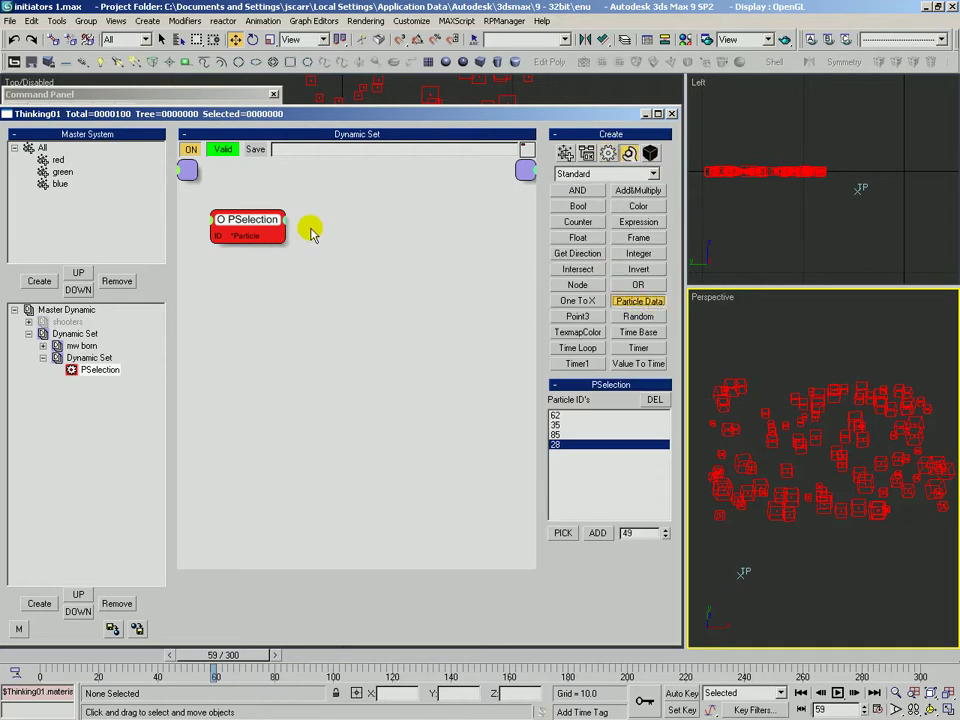
{"action": "left_click", "coordinate": [311, 232]}
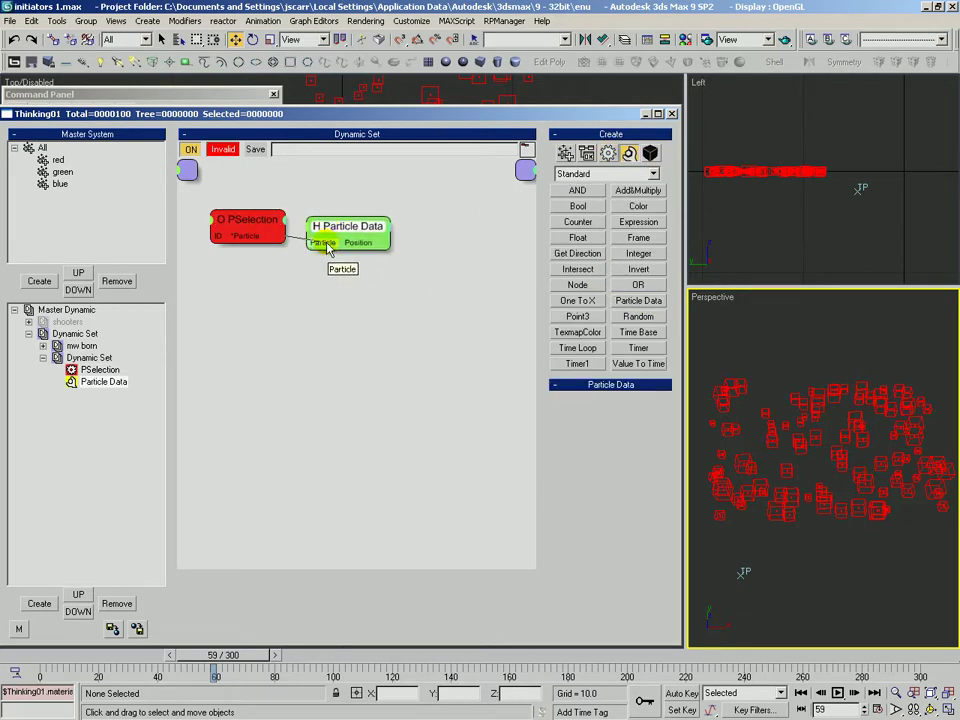
{"action": "left_click_drag", "start_coordinate": [326, 245], "coordinate": [323, 243]}
{"action": "left_click_drag", "start_coordinate": [338, 229], "coordinate": [254, 266]}
- Expose the Size output on the Particle Data node and remove its Position output
{"action": "left_click", "coordinate": [304, 264]}
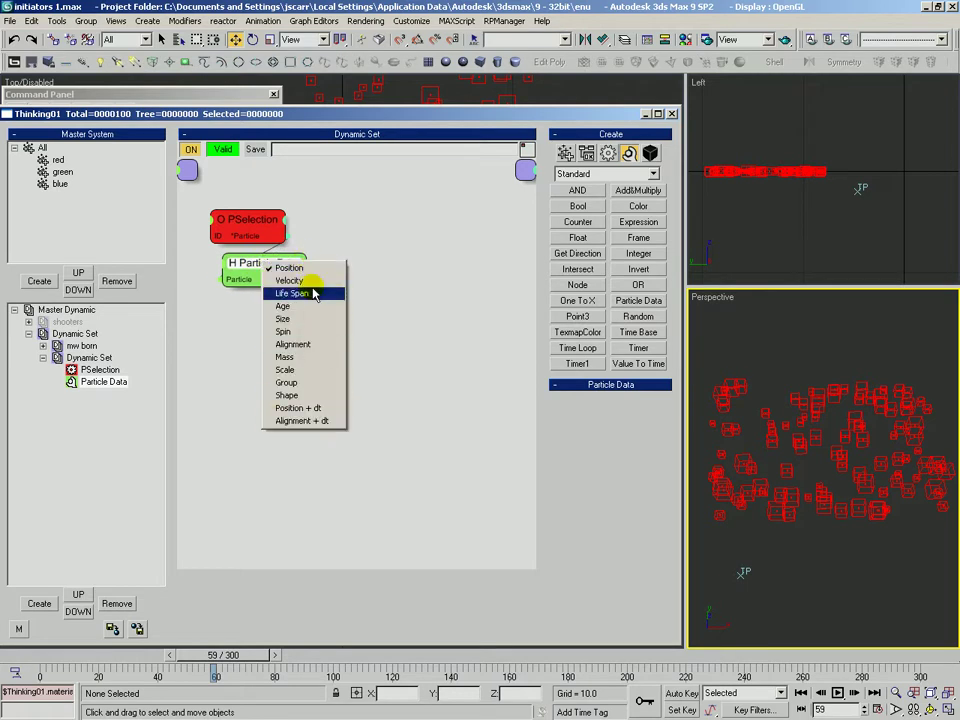
{"action": "left_click", "coordinate": [284, 318]}
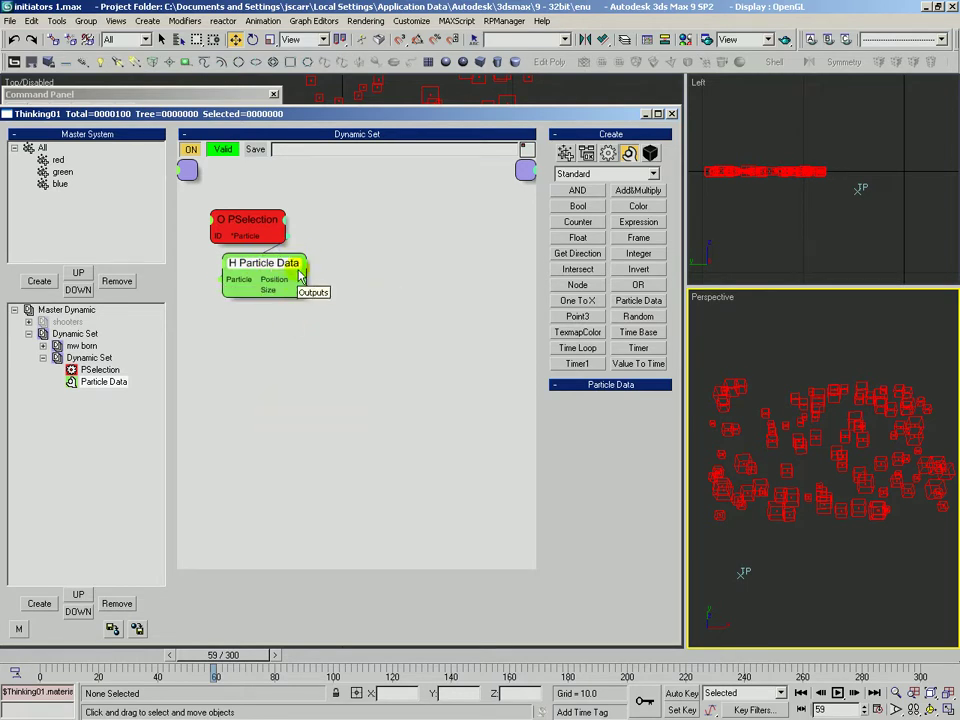
{"action": "left_click", "coordinate": [299, 276]}
{"action": "left_click", "coordinate": [285, 274]}
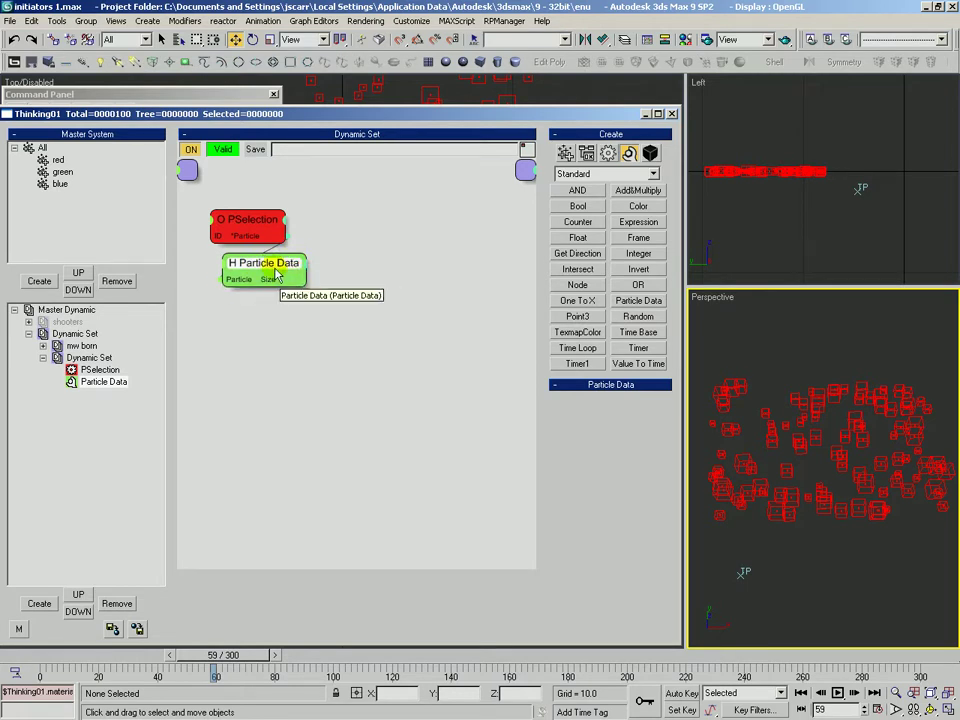
- Return to the Initiator operators and rearrange the Particle Data and PSelection nodes, leaving PSelection selected
{"action": "left_click", "coordinate": [608, 155]}
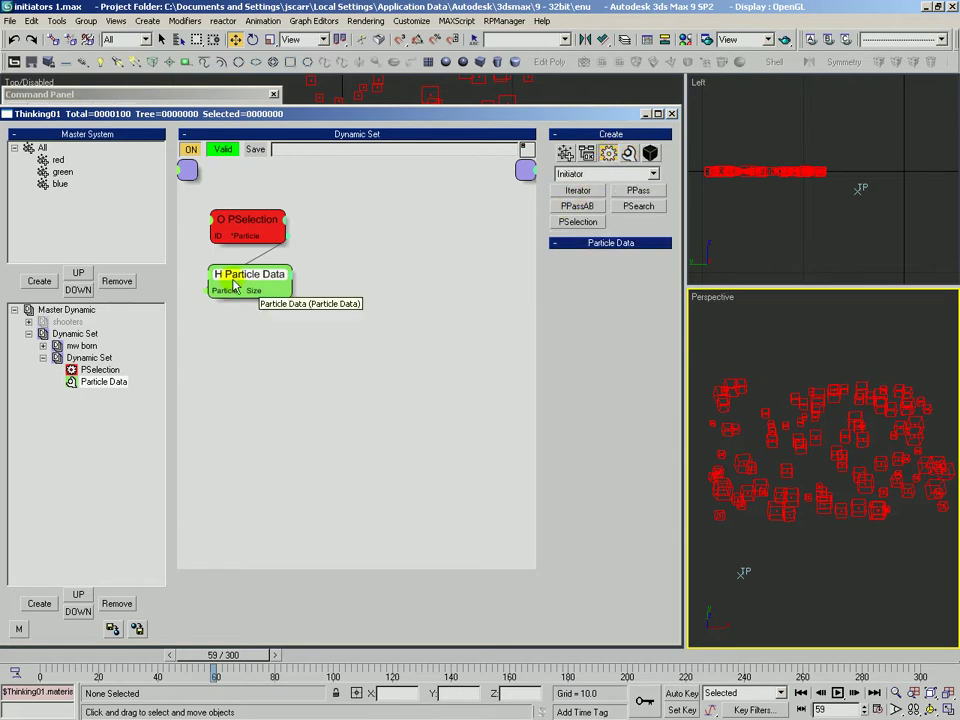
{"action": "left_click_drag", "start_coordinate": [255, 274], "coordinate": [246, 270]}
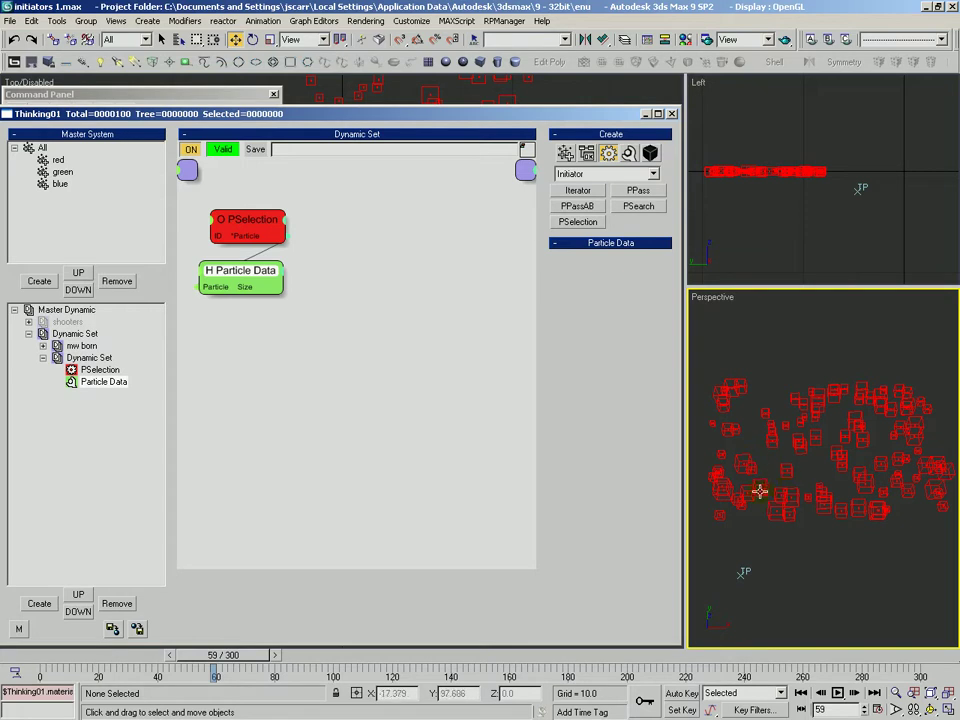
{"action": "left_click_drag", "start_coordinate": [248, 226], "coordinate": [240, 210]}
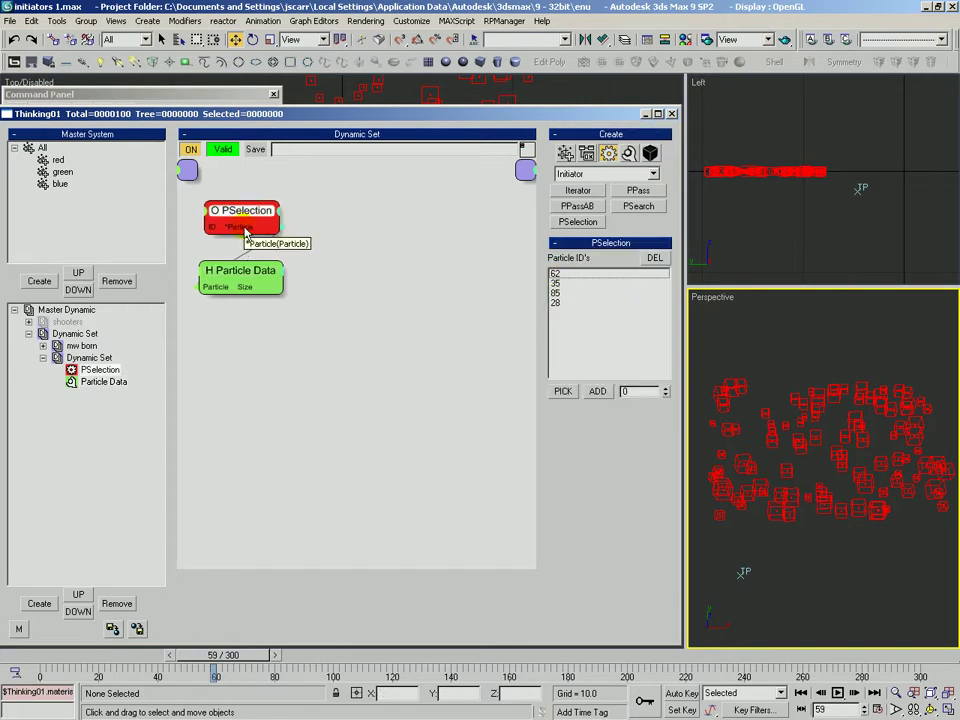
- Move the Particle Data helper down, add a Float helper beside it, and connect Particle Data's Size output to Float's Value input
{"action": "left_click_drag", "start_coordinate": [238, 270], "coordinate": [256, 304]}
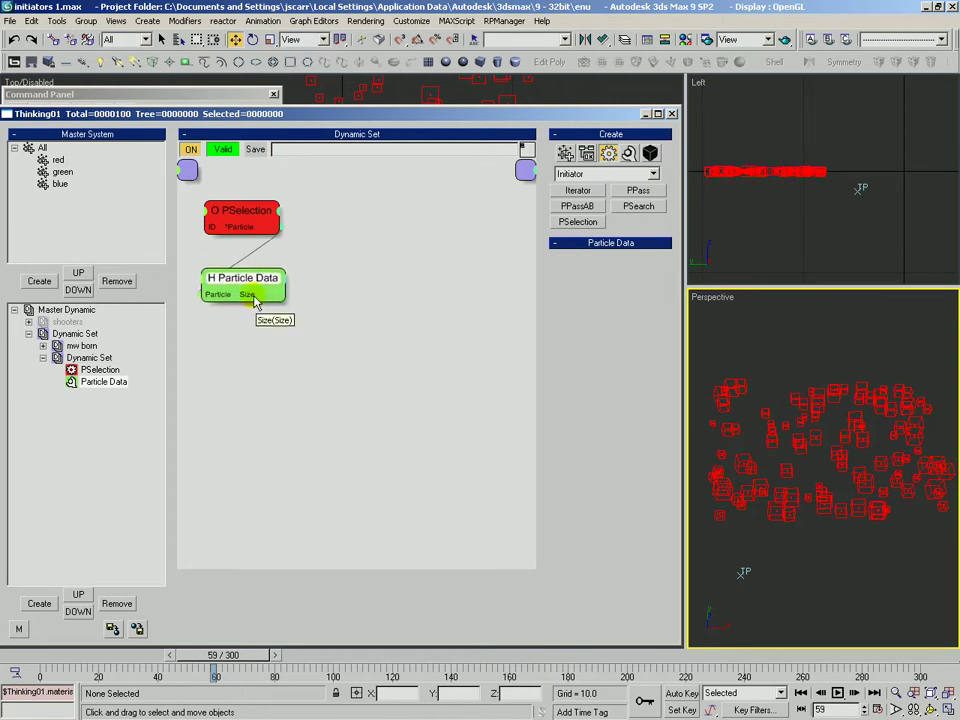
{"action": "left_click", "coordinate": [624, 154]}
{"action": "left_click", "coordinate": [578, 238]}
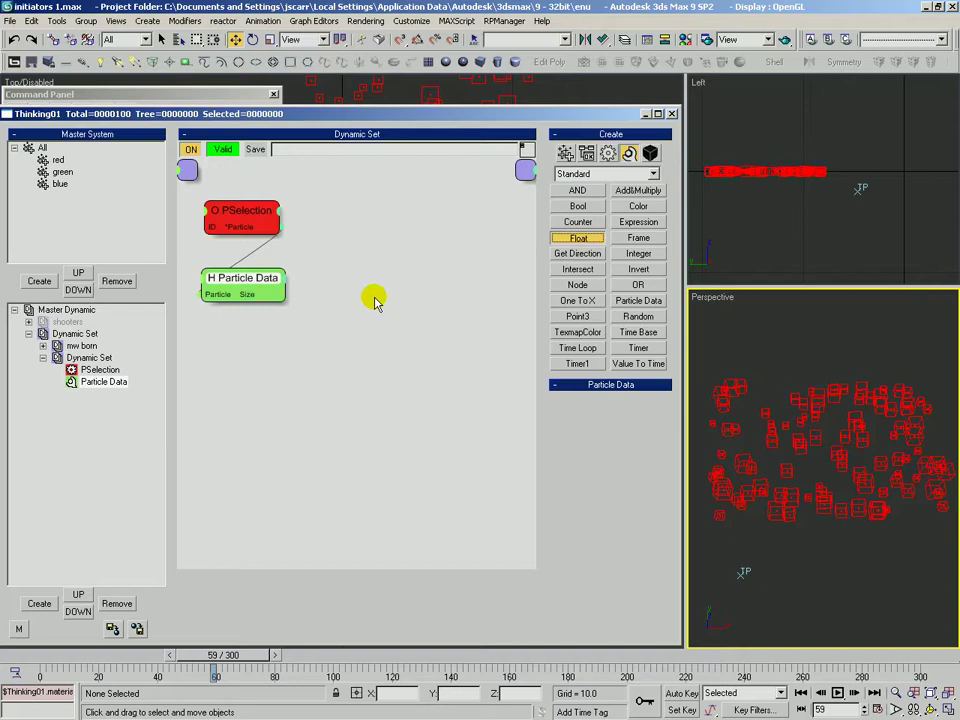
{"action": "left_click", "coordinate": [311, 315]}
{"action": "left_click_drag", "start_coordinate": [321, 306], "coordinate": [329, 281]}
{"action": "left_click_drag", "start_coordinate": [265, 296], "coordinate": [312, 303]}
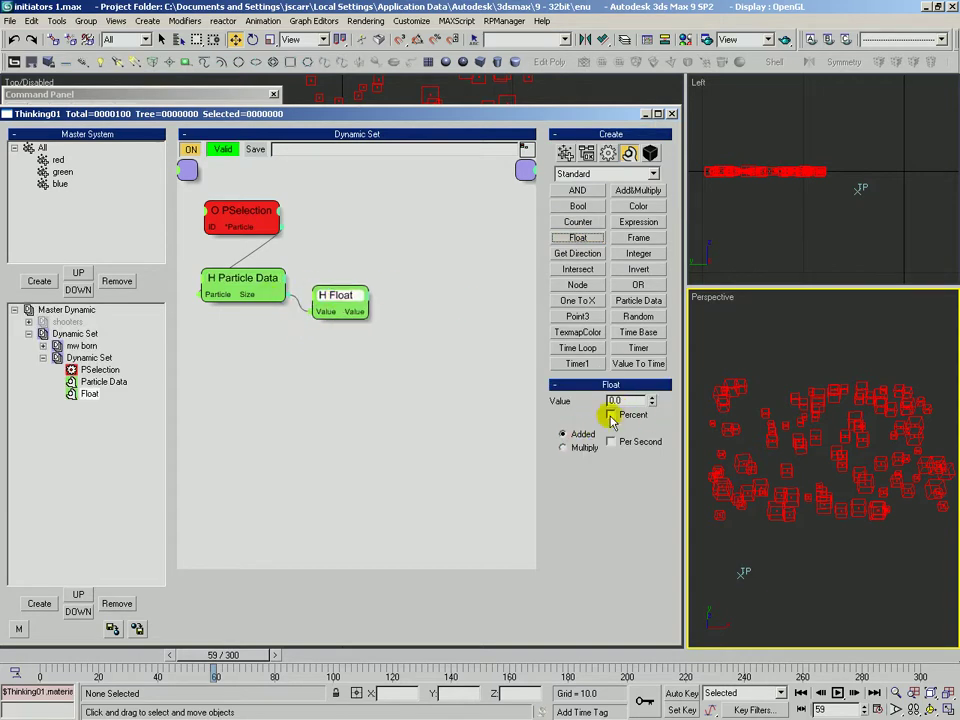
- Set the Float helper's value to 12.225 and place its node below the Particle Data helper
{"action": "left_click_drag", "start_coordinate": [652, 404], "coordinate": [664, 350]}
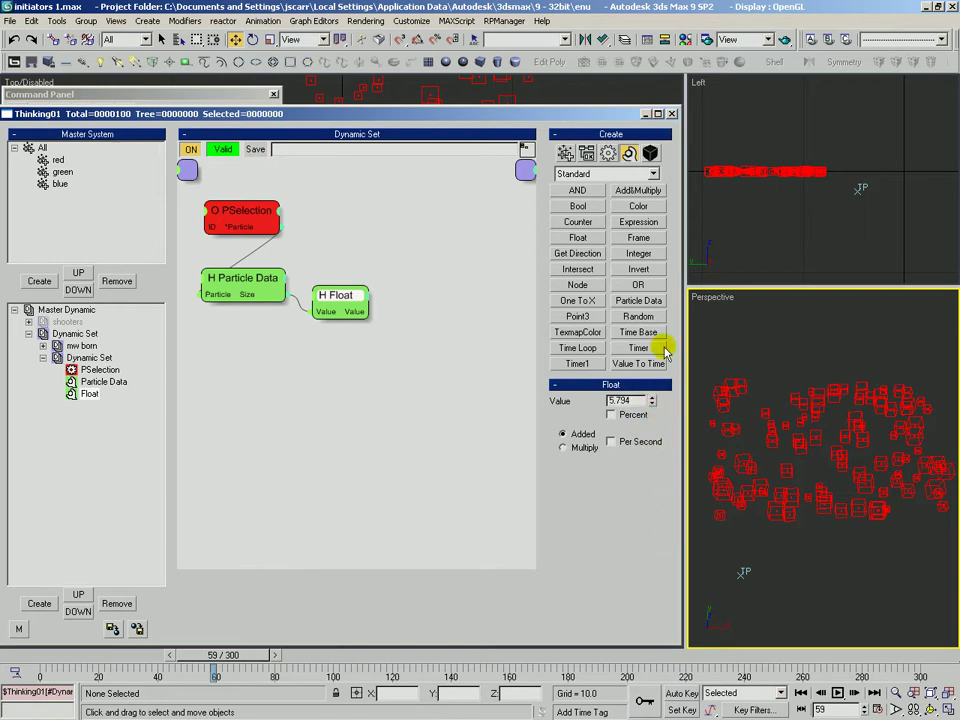
{"action": "left_click_drag", "start_coordinate": [652, 404], "coordinate": [540, 317]}
{"action": "left_click_drag", "start_coordinate": [343, 296], "coordinate": [243, 344]}
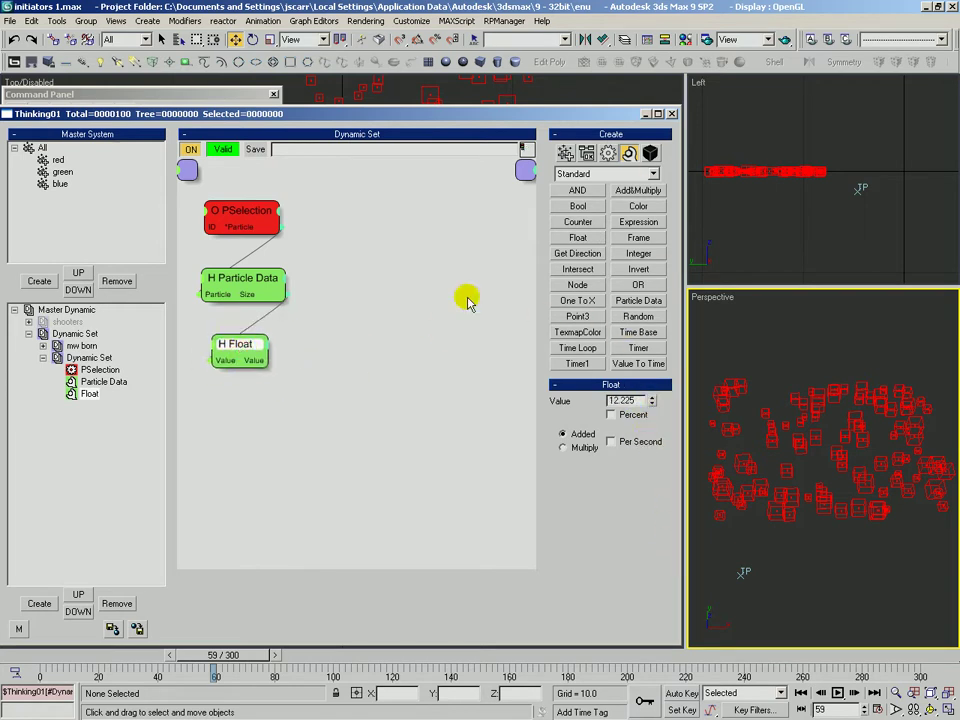
- Add a Standard Particle Data operator at the far side of the set and connect PSelection's Particle output to its Particle input
{"action": "left_click", "coordinate": [609, 156]}
{"action": "left_click", "coordinate": [599, 176]}
{"action": "left_click", "coordinate": [592, 188]}
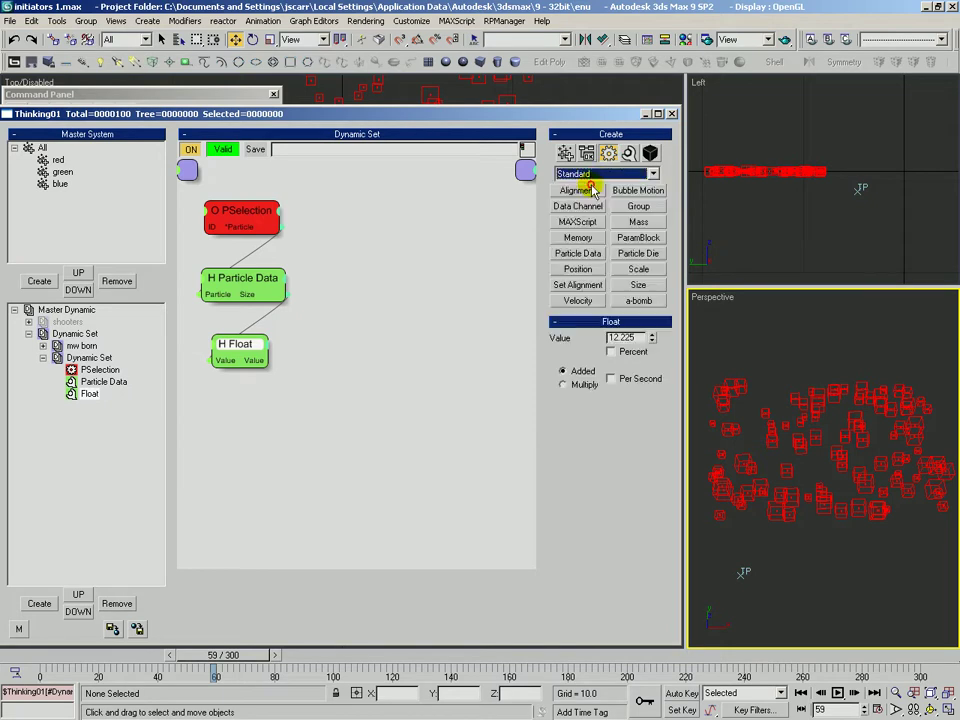
{"action": "left_click", "coordinate": [585, 255]}
{"action": "left_click", "coordinate": [324, 296]}
{"action": "left_click_drag", "start_coordinate": [366, 312], "coordinate": [427, 301]}
{"action": "left_click_drag", "start_coordinate": [254, 343], "coordinate": [279, 335]}
{"action": "left_click_drag", "start_coordinate": [407, 296], "coordinate": [277, 229]}
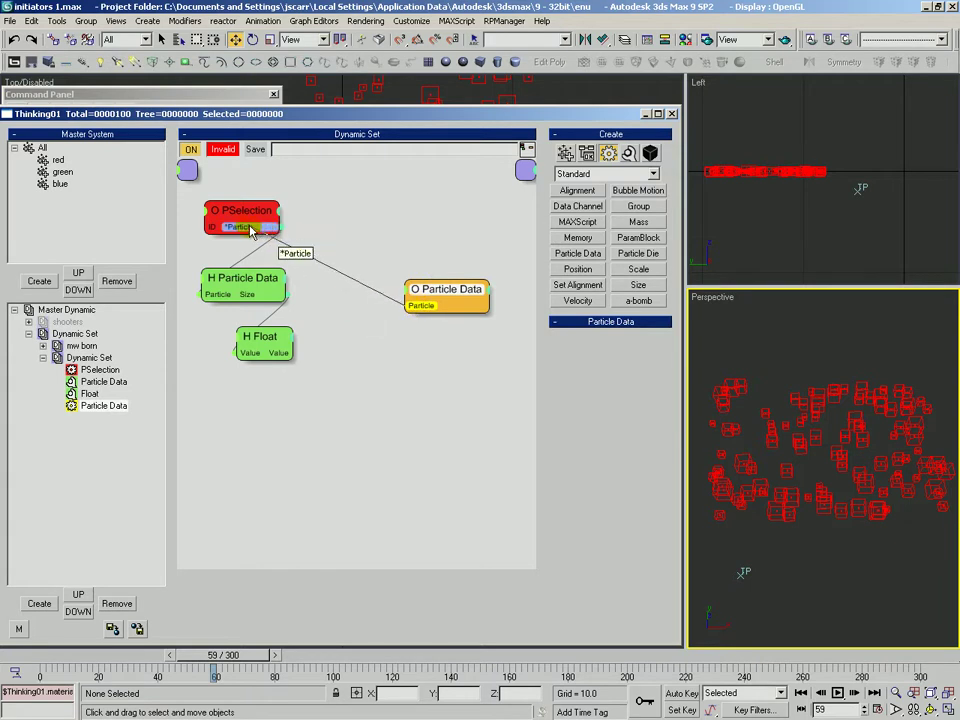
{"action": "left_click_drag", "start_coordinate": [253, 230], "coordinate": [253, 232]}
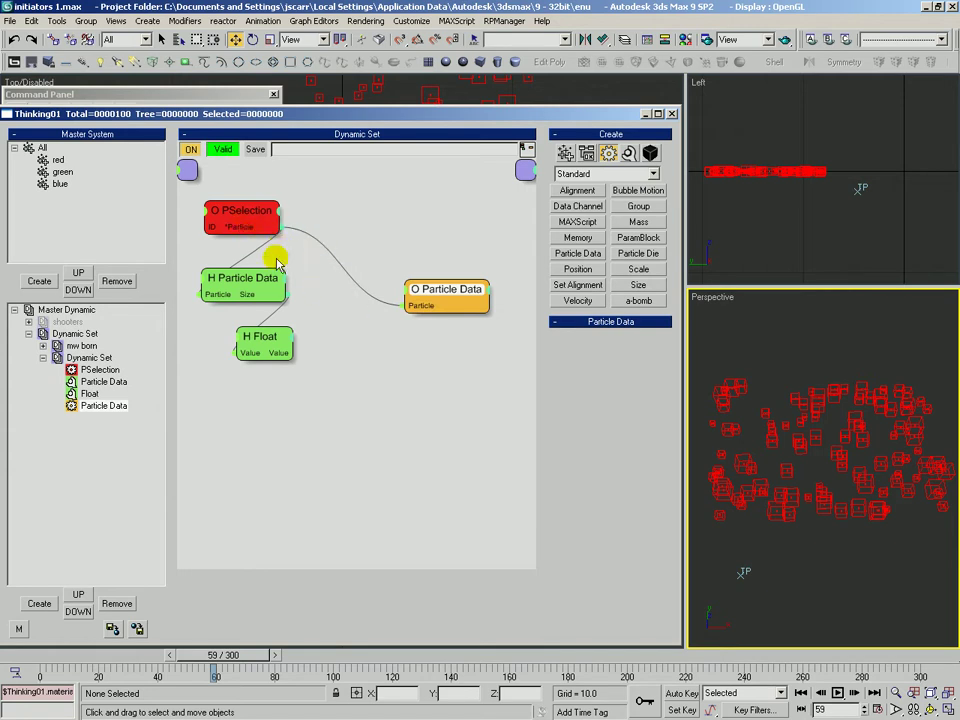
- Expose the Size input on the Particle Data operator, connect Float's Value output to it, and tidy the node layout
{"action": "left_click", "coordinate": [406, 304]}
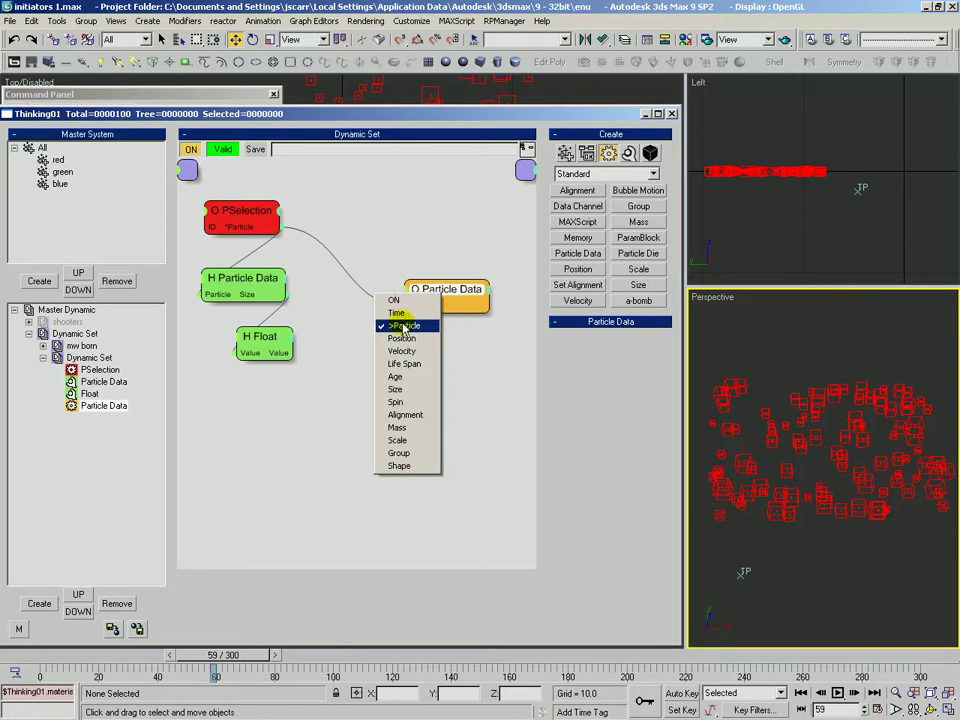
{"action": "left_click", "coordinate": [396, 389]}
{"action": "left_click_drag", "start_coordinate": [413, 290], "coordinate": [392, 288]}
{"action": "left_click_drag", "start_coordinate": [289, 357], "coordinate": [412, 309]}
{"action": "left_click_drag", "start_coordinate": [249, 284], "coordinate": [265, 278]}
{"action": "left_click_drag", "start_coordinate": [267, 339], "coordinate": [289, 331]}
{"action": "left_click_drag", "start_coordinate": [238, 220], "coordinate": [242, 227]}
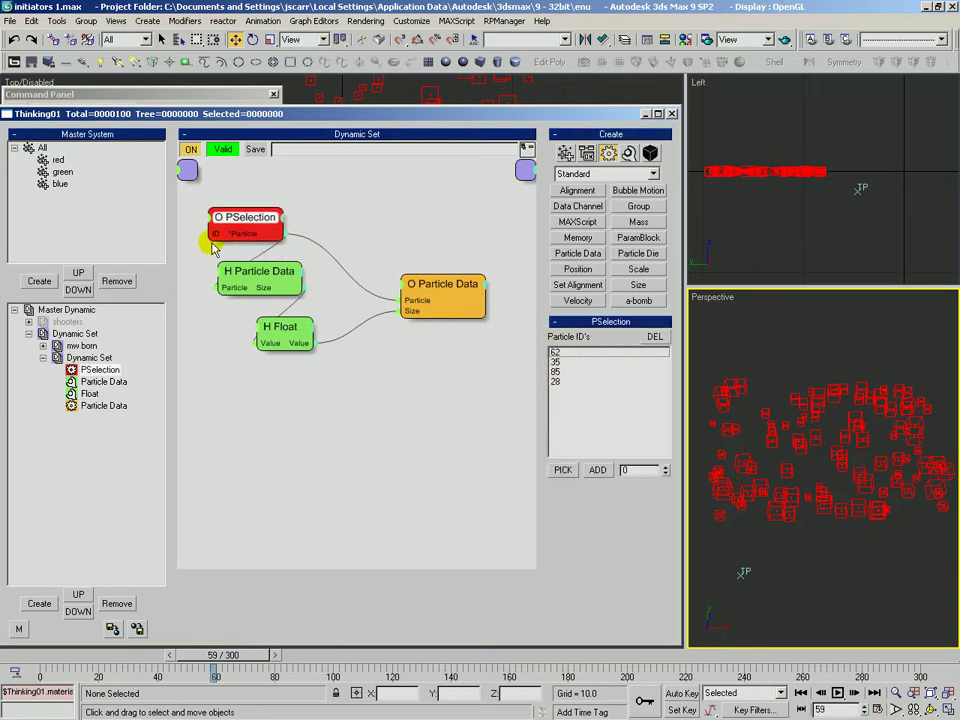
- Slightly reposition the Particle Data and Float nodes, and return the timeline to frame 0
{"action": "left_click_drag", "start_coordinate": [266, 283], "coordinate": [269, 284]}
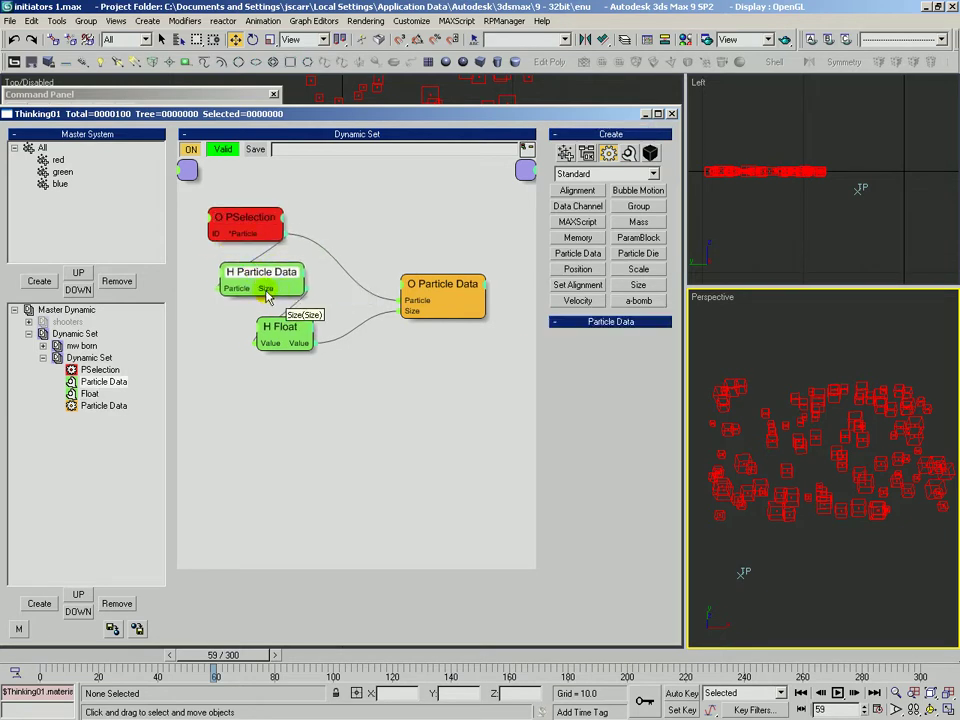
{"action": "left_click_drag", "start_coordinate": [273, 330], "coordinate": [279, 326]}
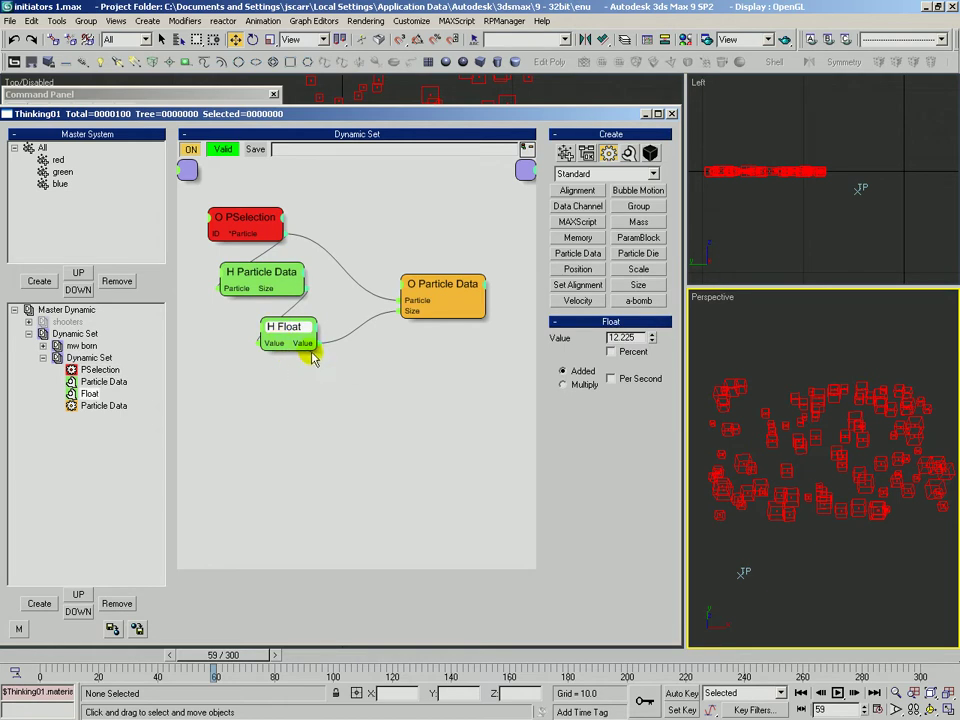
{"action": "left_click_drag", "start_coordinate": [398, 320], "coordinate": [402, 315]}
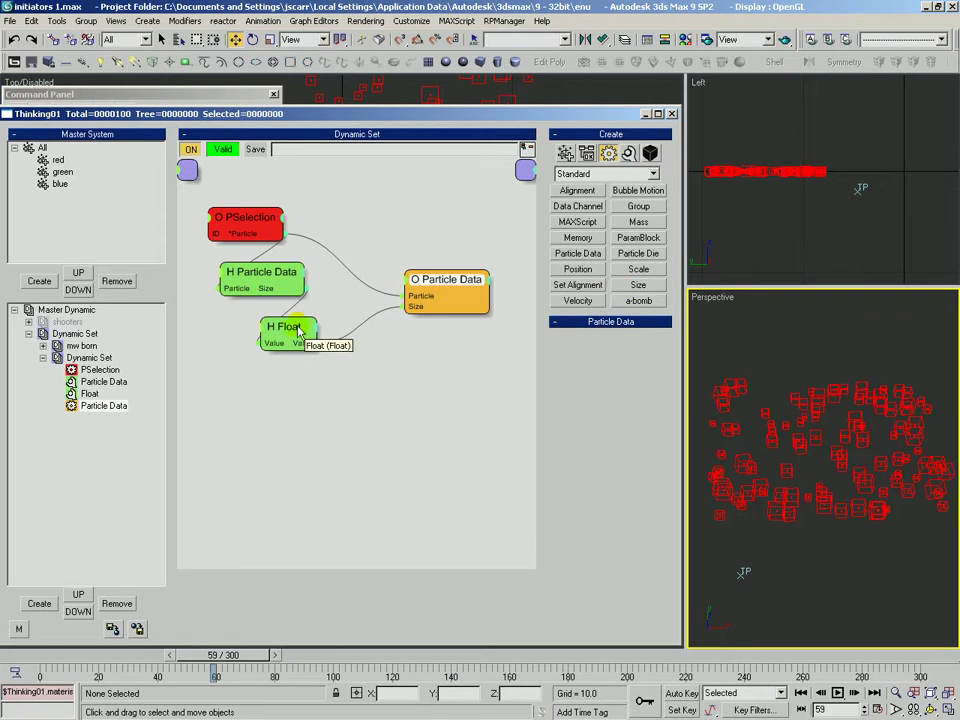
{"action": "left_click_drag", "start_coordinate": [281, 335], "coordinate": [285, 336]}
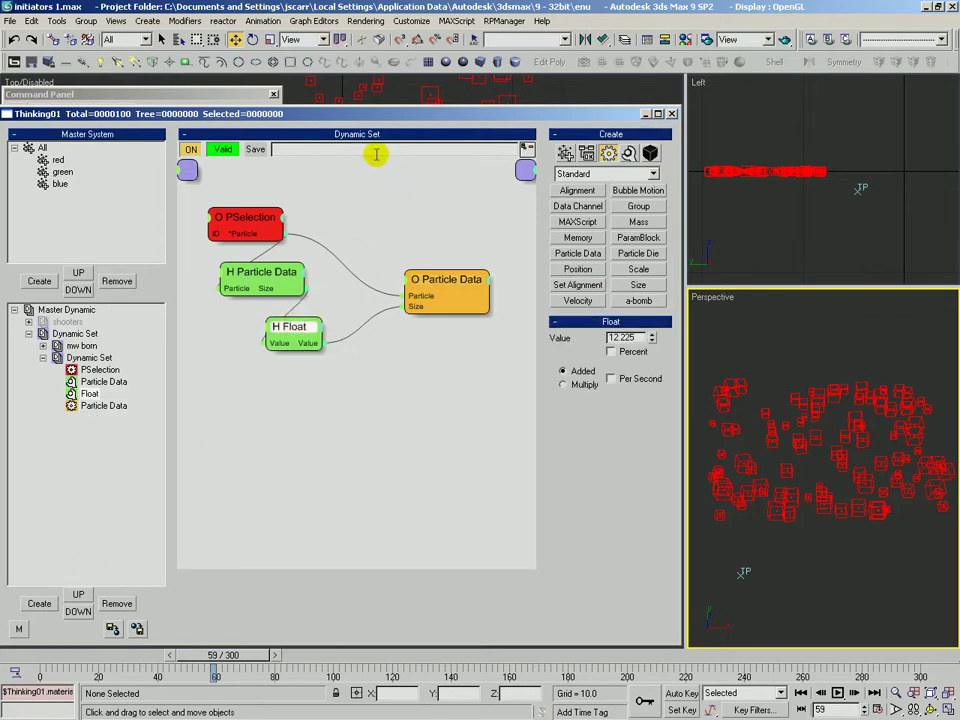
{"action": "left_click_drag", "start_coordinate": [93, 652], "coordinate": [40, 654]}
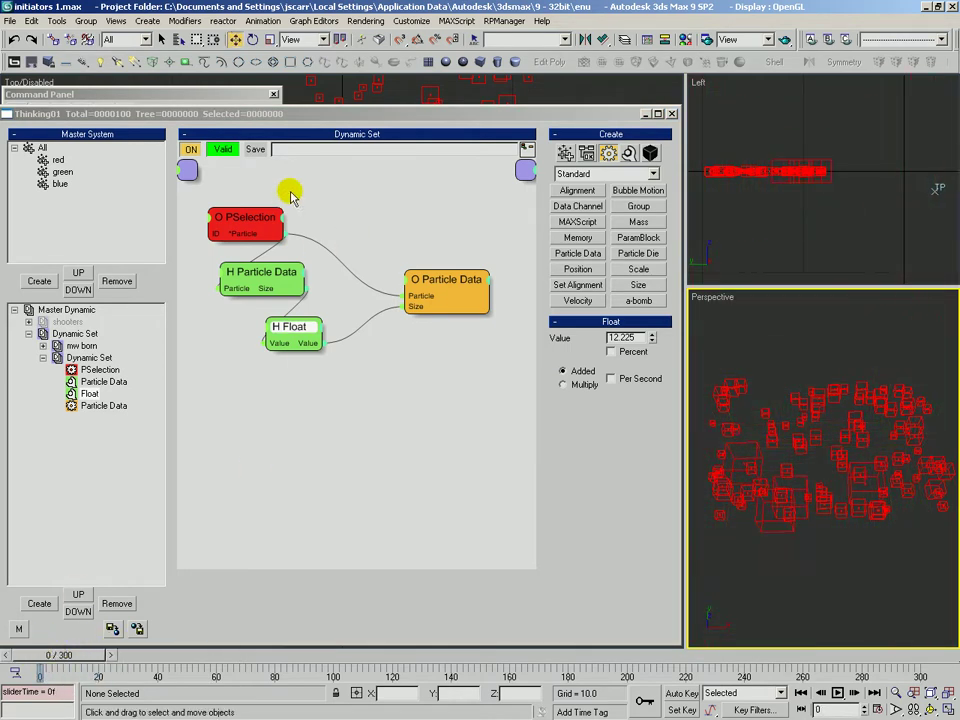
- Add a Particle Age condition above the network and connect PSelection's Particle output to its Particle input
{"action": "left_click", "coordinate": [588, 154]}
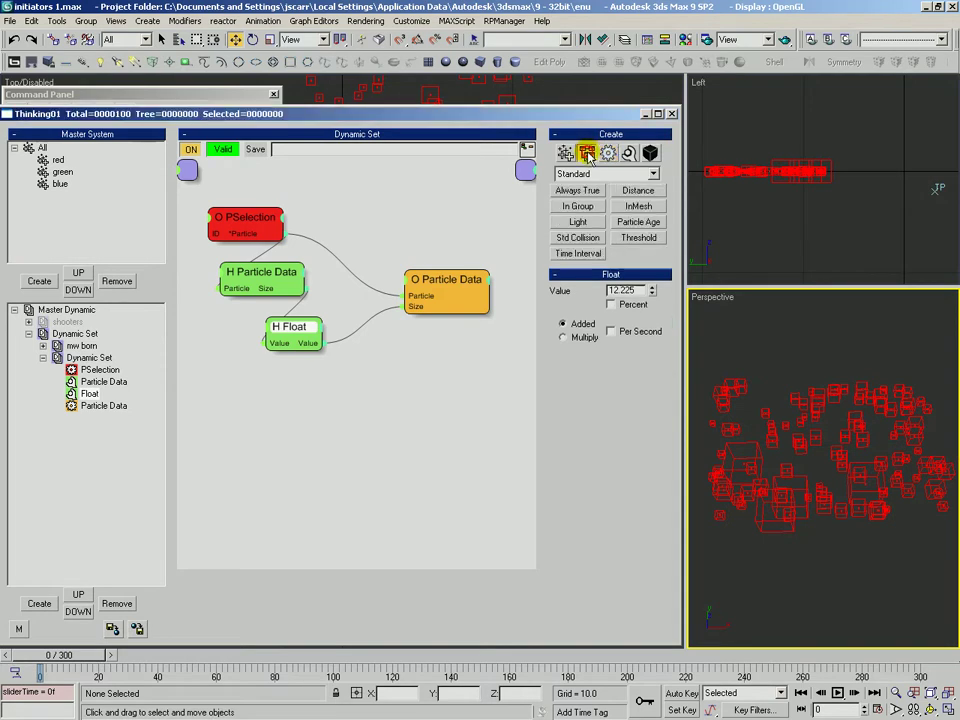
{"action": "left_click", "coordinate": [625, 222]}
{"action": "left_click", "coordinate": [332, 182]}
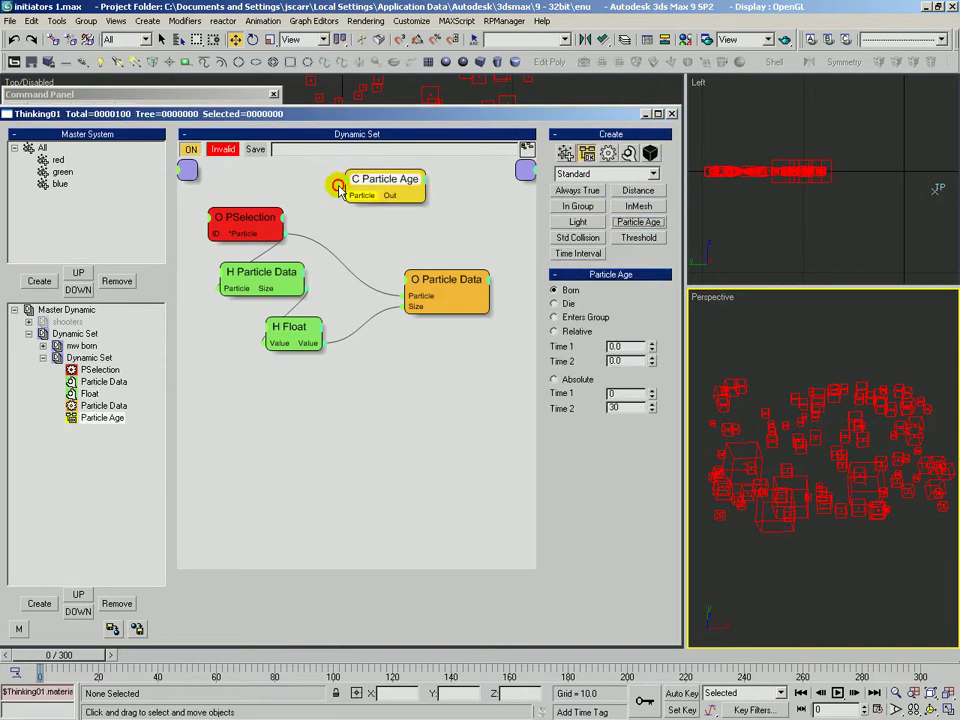
{"action": "left_click_drag", "start_coordinate": [328, 200], "coordinate": [328, 199]}
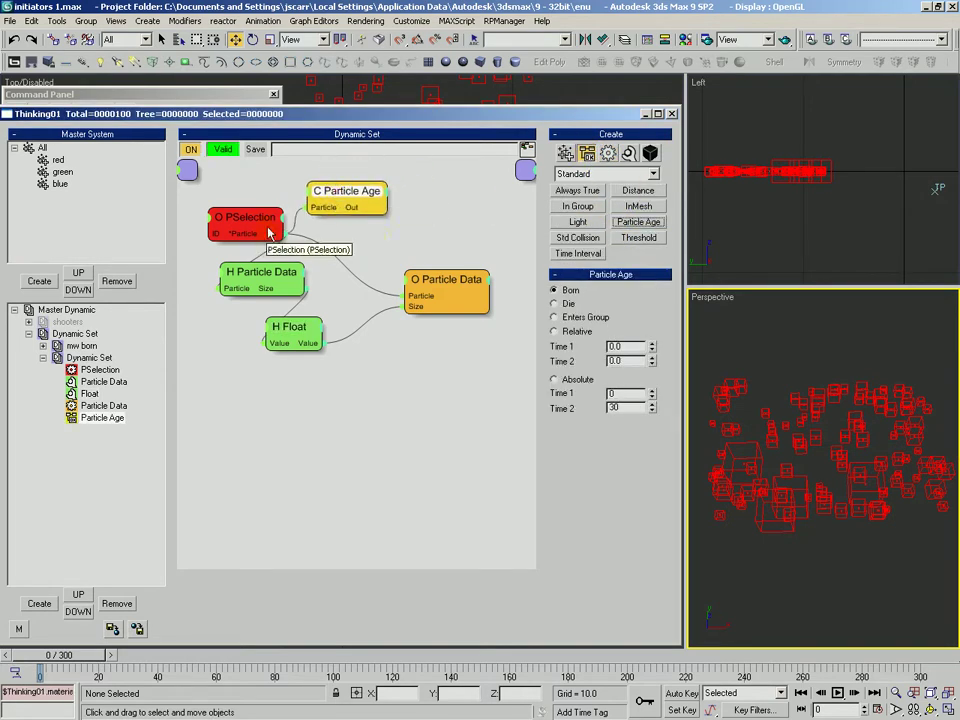
- Expose the ON input on the Particle Data operator and connect Particle Age's Out output to it
{"action": "left_click", "coordinate": [411, 280]}
{"action": "left_click", "coordinate": [400, 287]}
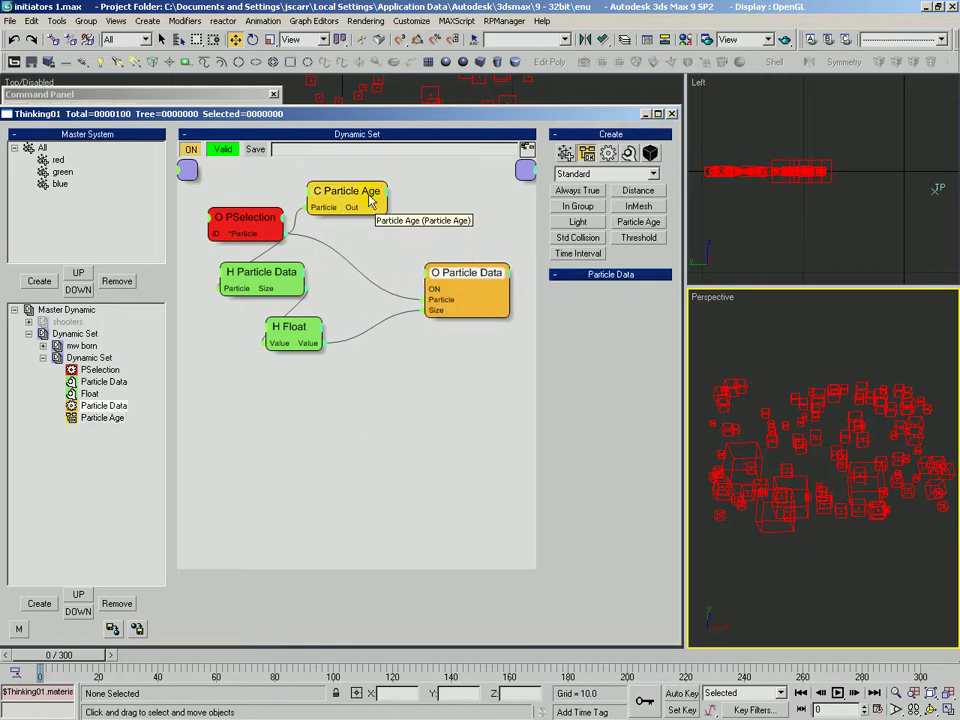
{"action": "left_click_drag", "start_coordinate": [375, 214], "coordinate": [424, 287]}
{"action": "left_click_drag", "start_coordinate": [345, 188], "coordinate": [358, 196]}
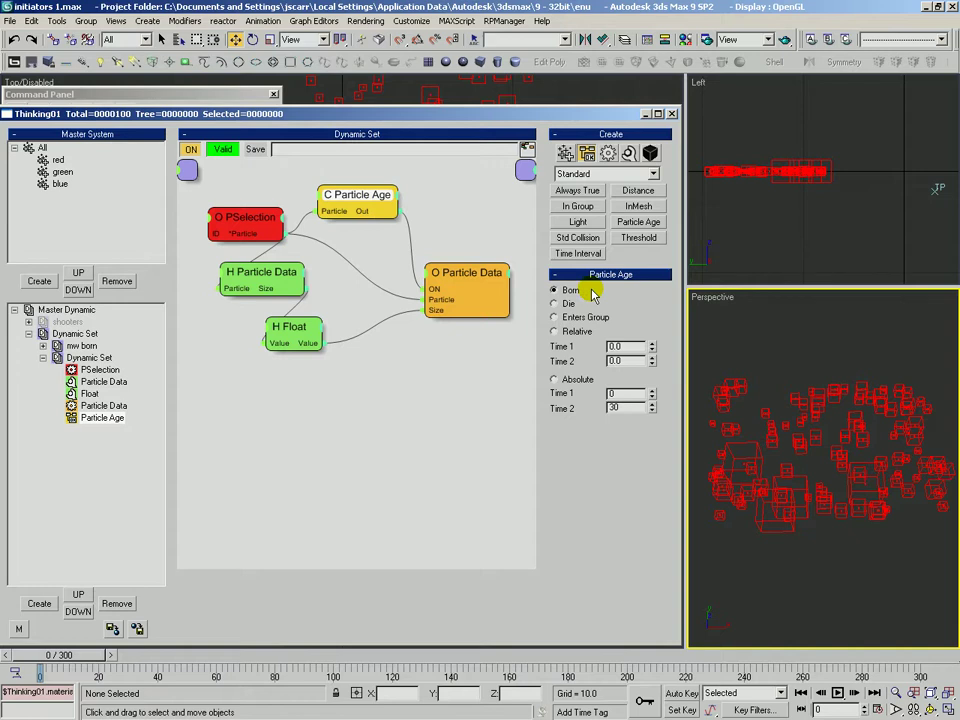
- Shade the Perspective viewport at frame 0, and set the Float helper's value to 1.467
{"action": "left_click_drag", "start_coordinate": [58, 655], "coordinate": [35, 656]}
{"action": "key", "text": "F3"}
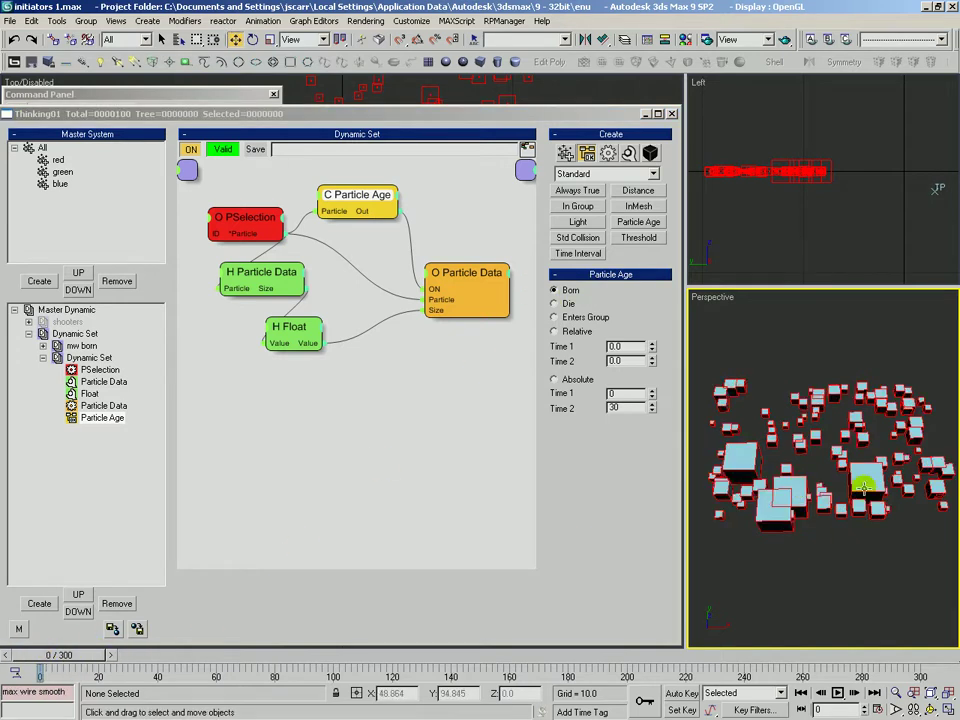
{"action": "left_click", "coordinate": [290, 327]}
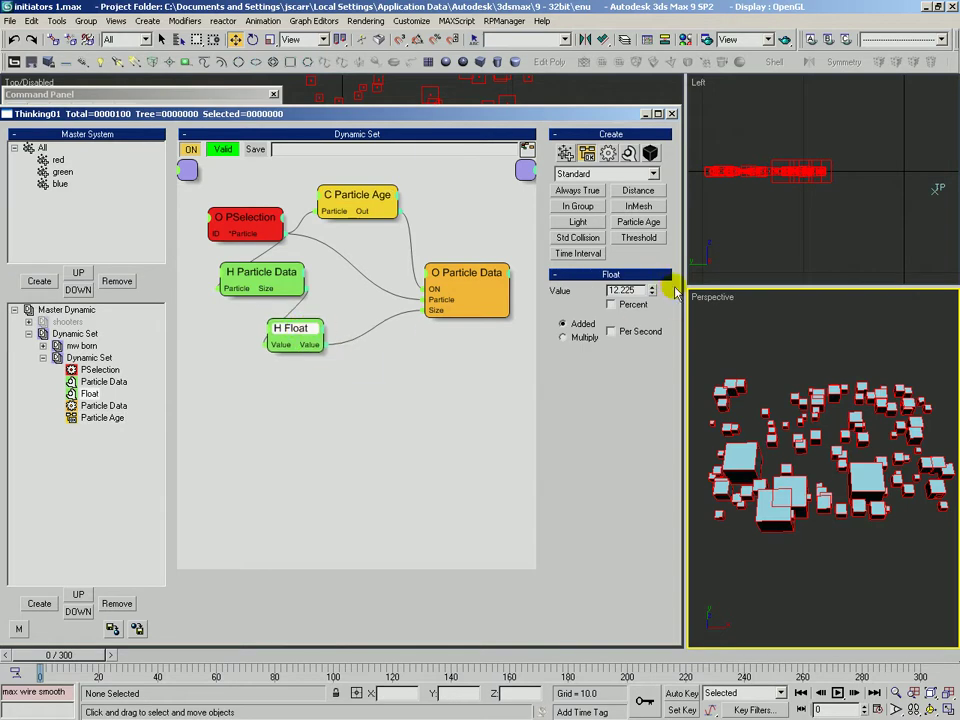
{"action": "left_click_drag", "start_coordinate": [653, 291], "coordinate": [624, 356]}
- Add a Dynamics Spin operator below the Particle Data operator and connect PSelection's Particle output to its Particle input
{"action": "left_click", "coordinate": [608, 152]}
{"action": "left_click", "coordinate": [600, 174]}
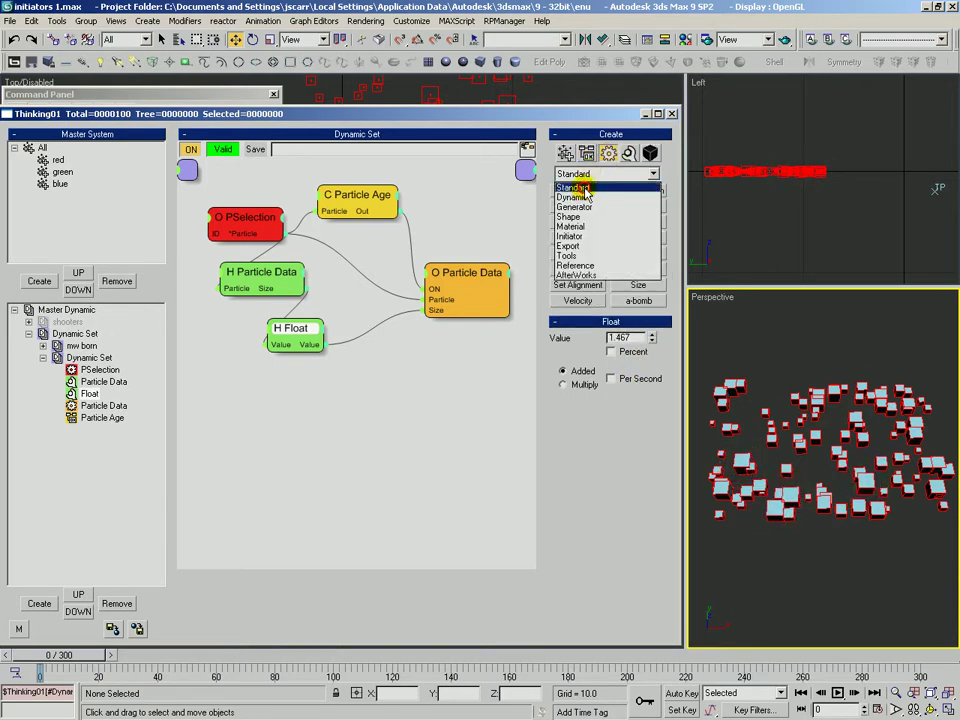
{"action": "left_click", "coordinate": [583, 197]}
{"action": "left_click", "coordinate": [636, 300]}
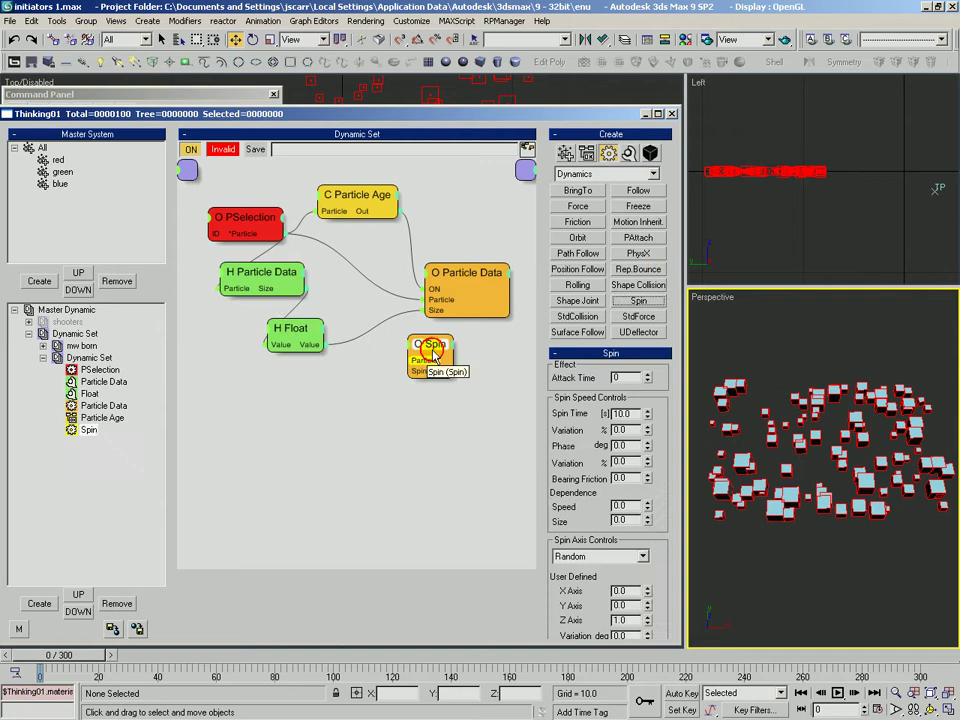
{"action": "left_click_drag", "start_coordinate": [303, 275], "coordinate": [281, 236]}
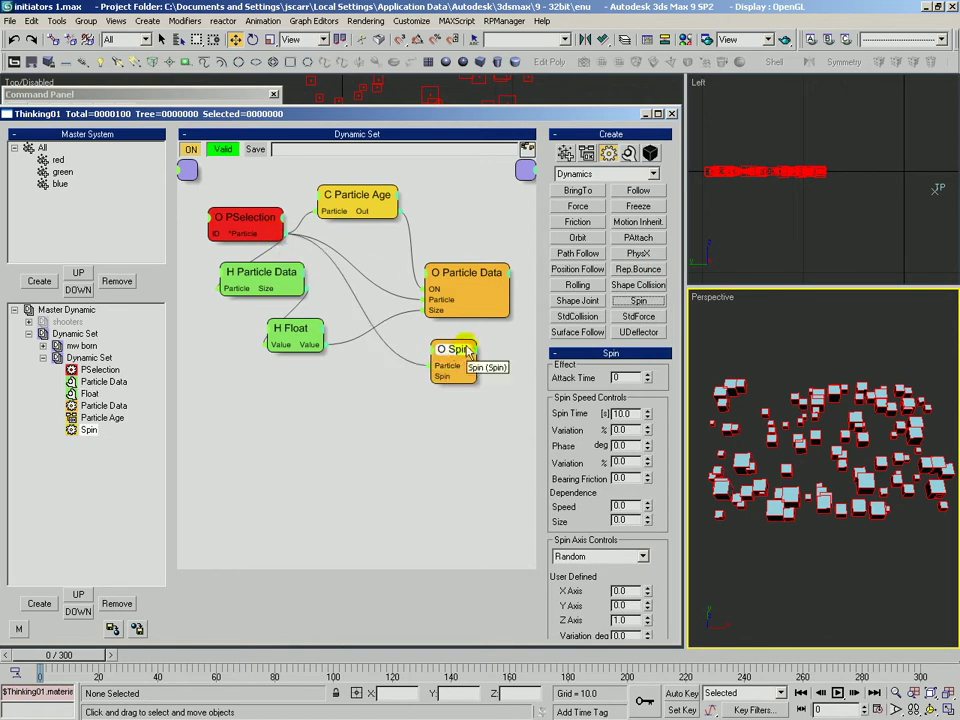
{"action": "left_click_drag", "start_coordinate": [453, 349], "coordinate": [460, 352]}
- Set the operator's Spin Time to 3.2 and its Variation to 75%, and scrub the animation to frame 50
{"action": "left_click_drag", "start_coordinate": [647, 416], "coordinate": [645, 387]}
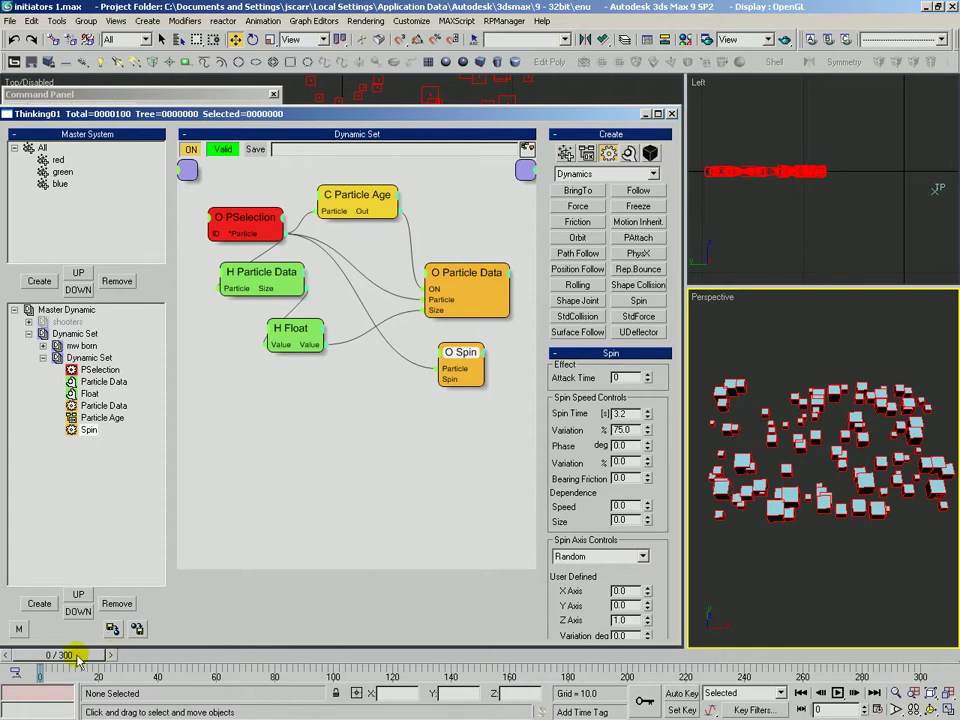
{"action": "left_click_drag", "start_coordinate": [77, 660], "coordinate": [186, 656]}
- Delete the Thinking Particles icon's keyframe at frame 300, and scrub the animation to frame 96
{"action": "left_click", "coordinate": [720, 615]}
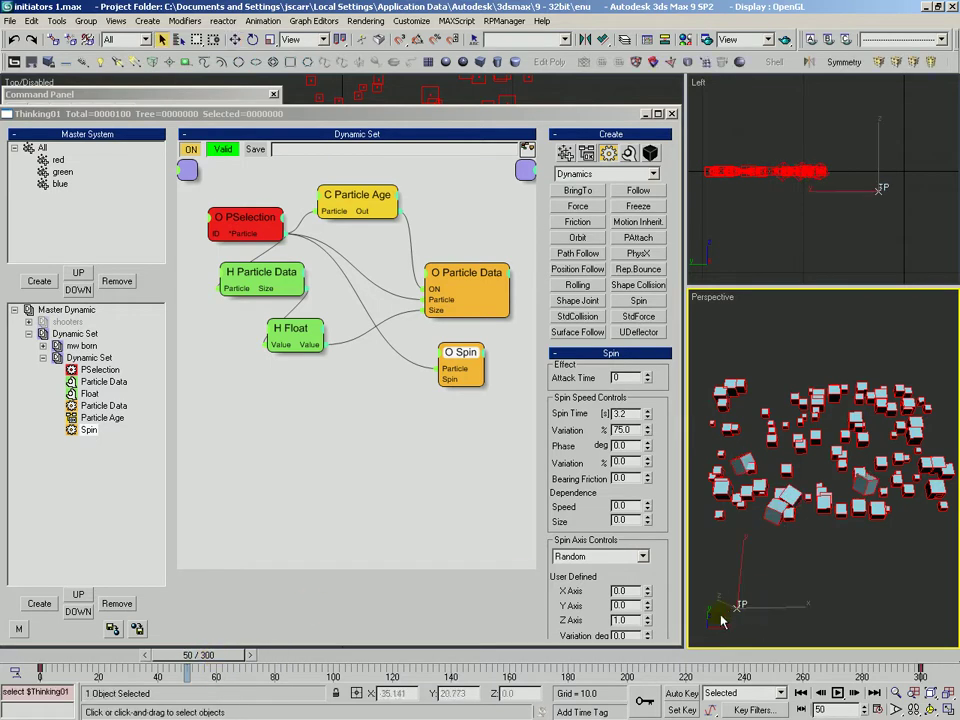
{"action": "key", "text": "Delete"}
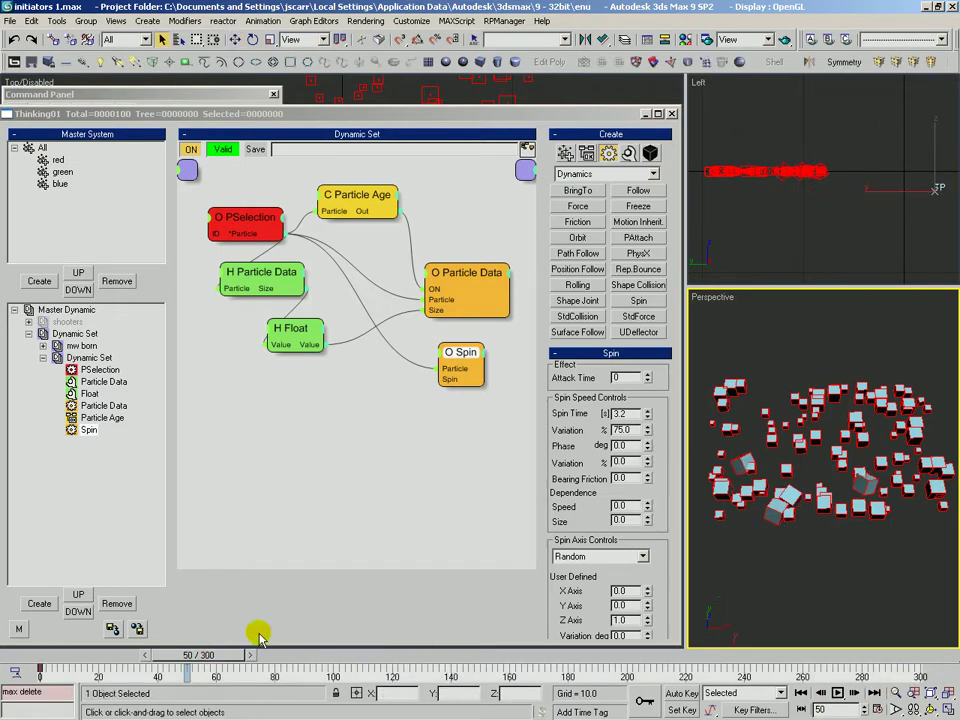
{"action": "left_click_drag", "start_coordinate": [93, 661], "coordinate": [327, 655]}
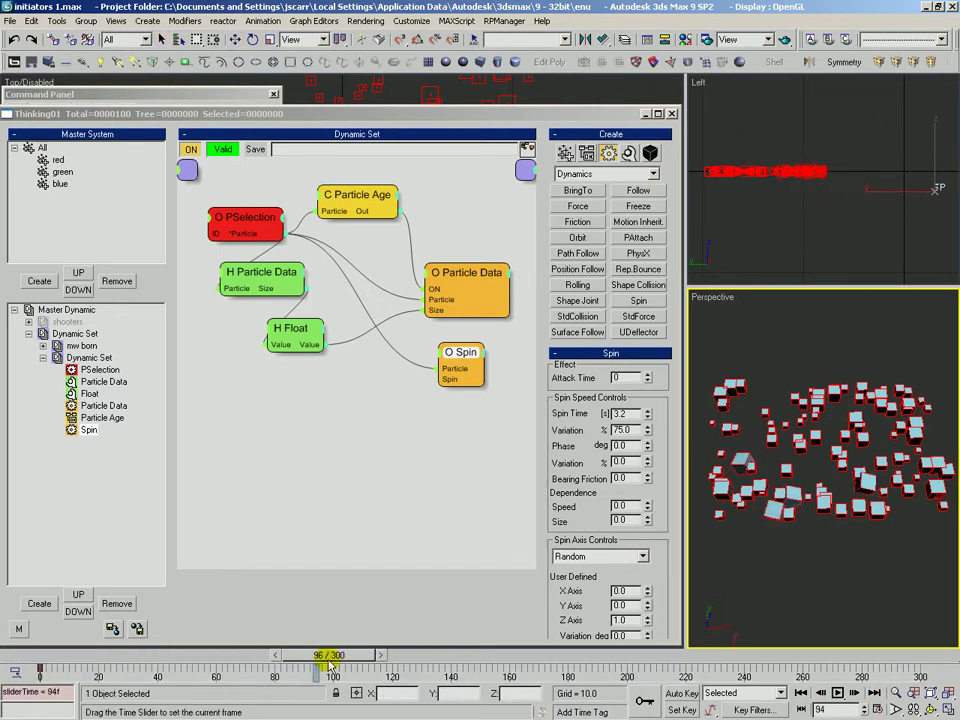
- Examine the PSelection node's ID input, its particle ID list, and its controls for adding or picking particles
{"action": "left_click", "coordinate": [245, 225]}
{"action": "left_click_drag", "start_coordinate": [245, 225], "coordinate": [238, 220]}
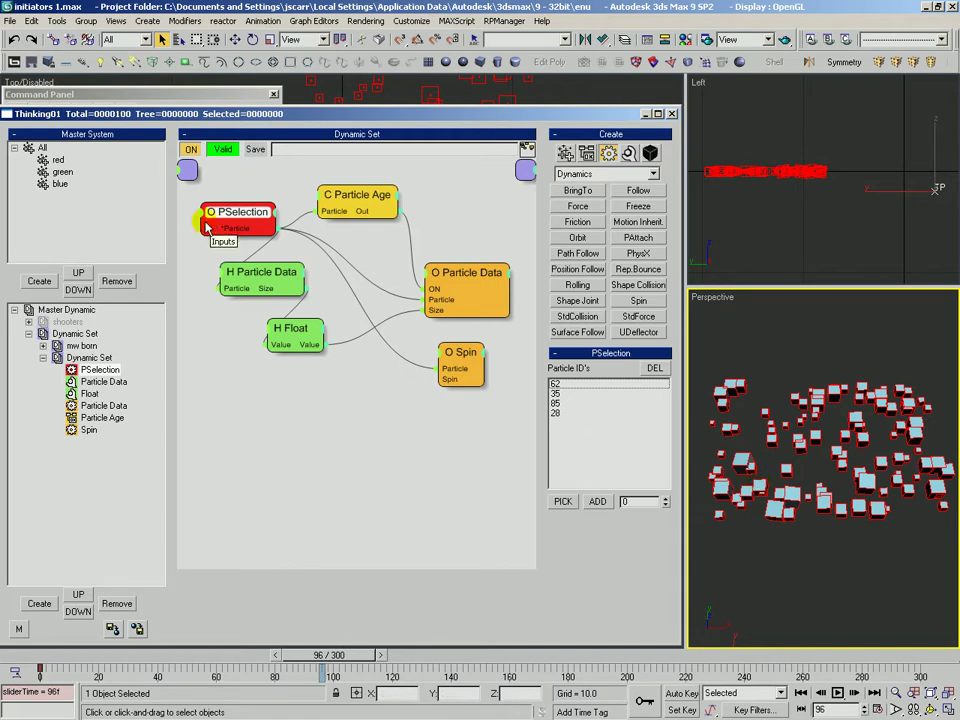
{"action": "left_click_drag", "start_coordinate": [235, 215], "coordinate": [255, 217]}
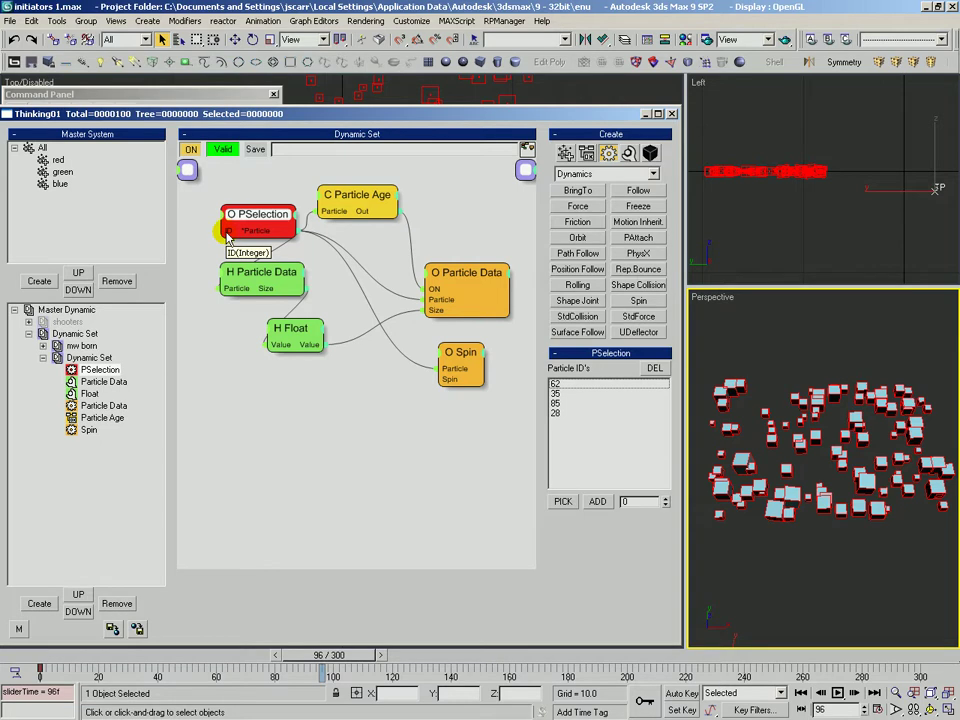
{"action": "left_click_drag", "start_coordinate": [257, 223], "coordinate": [242, 225]}
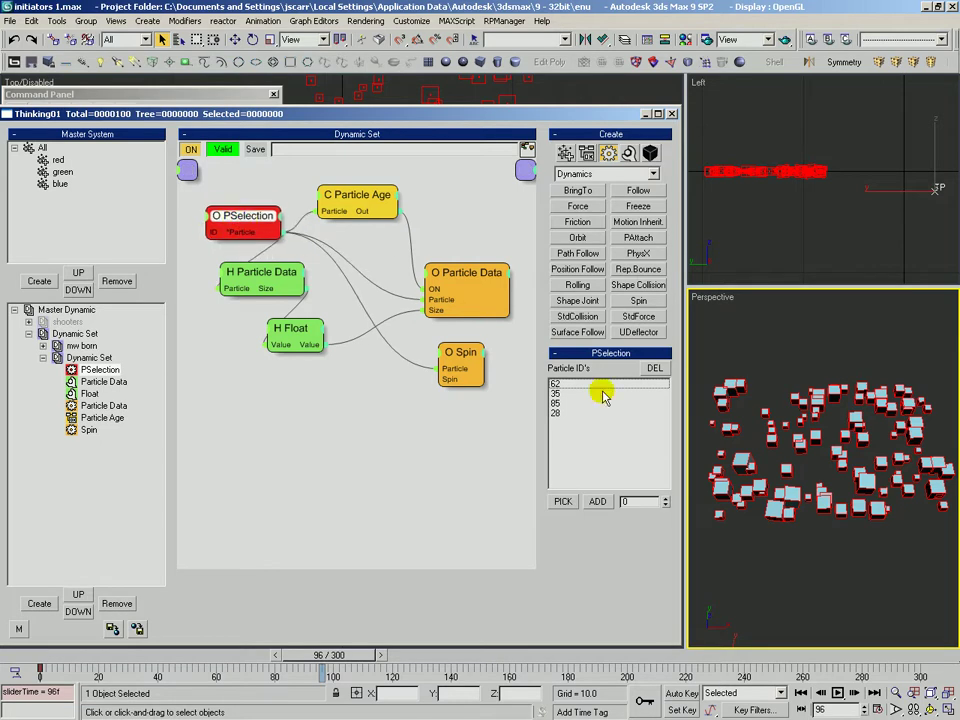
{"action": "left_click", "coordinate": [663, 499]}
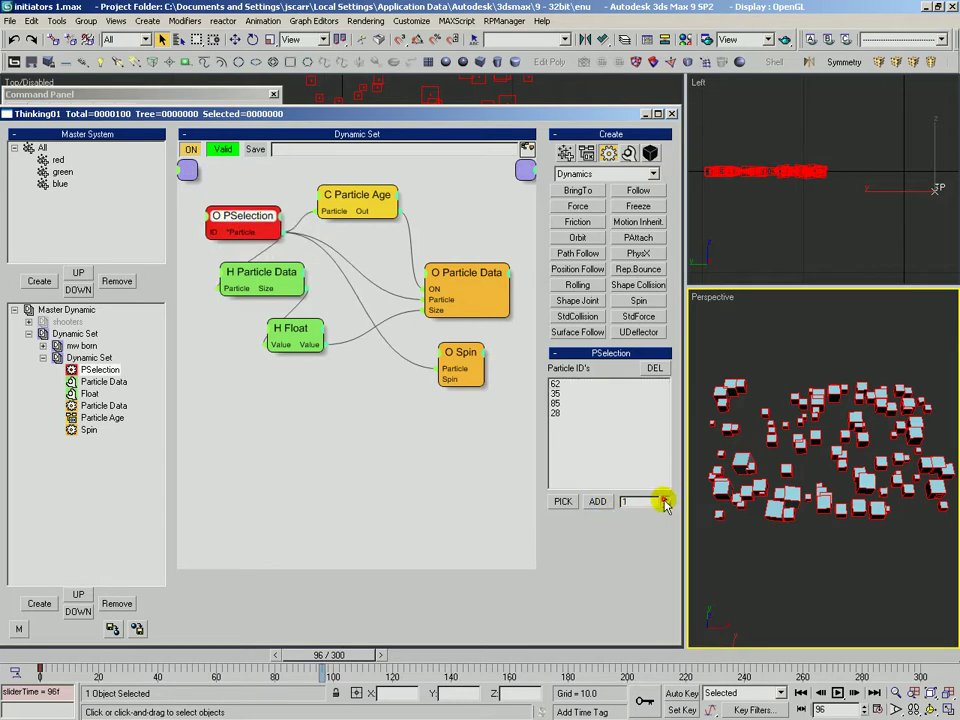
{"action": "left_click", "coordinate": [564, 502]}
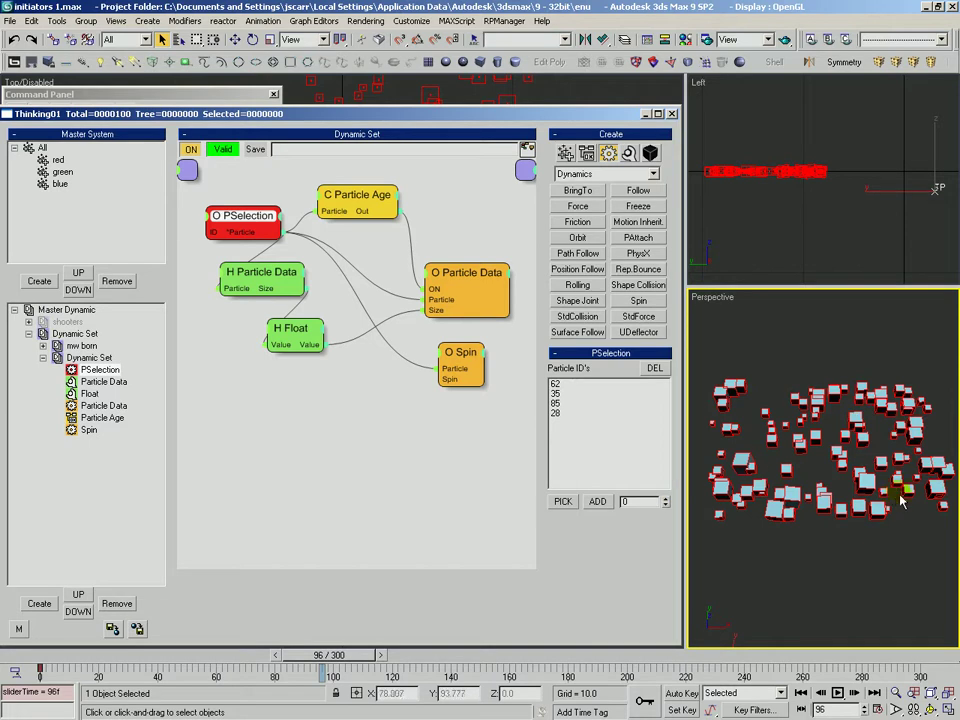
{"action": "left_click", "coordinate": [410, 430]}
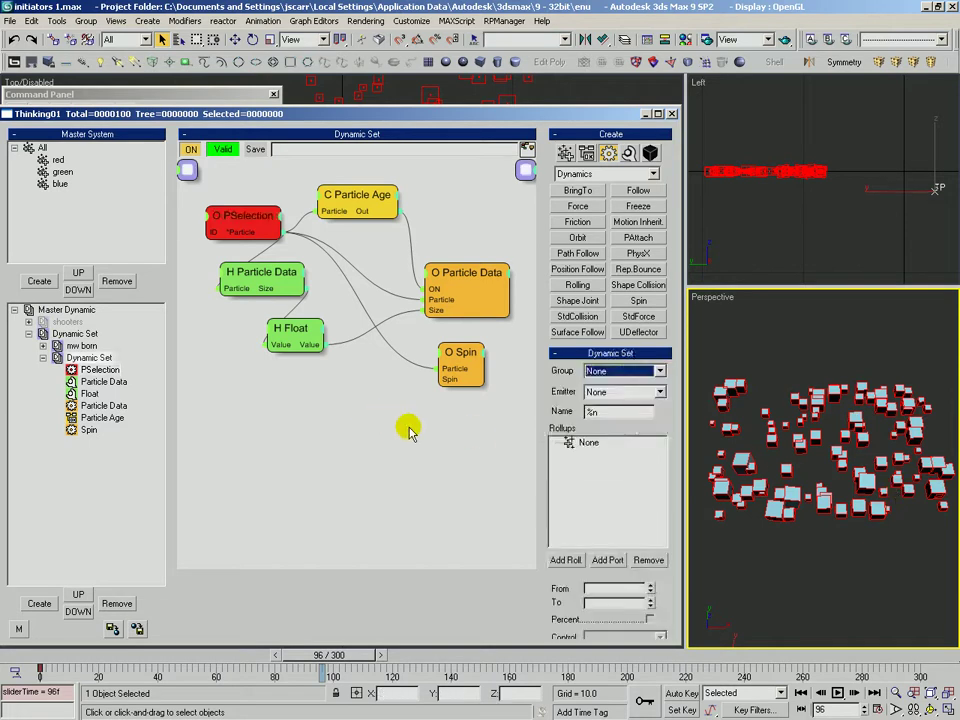